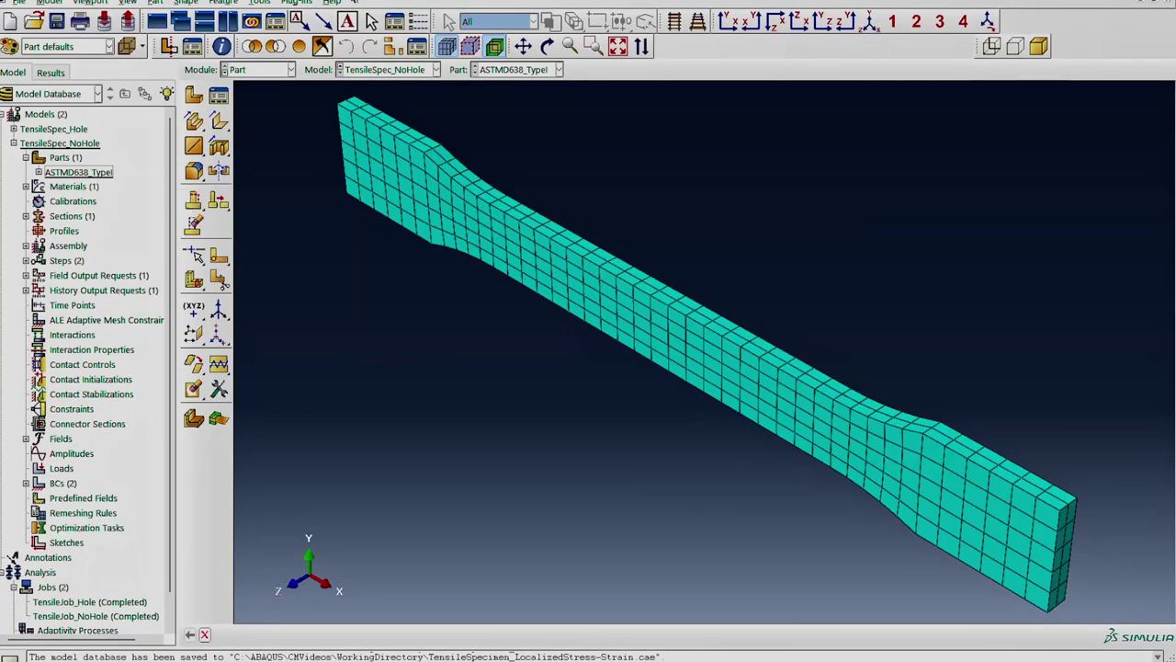
Hide the mesh so the ASTMD638_TypeI dogbone part shows as plain geometry.
click(449, 47)
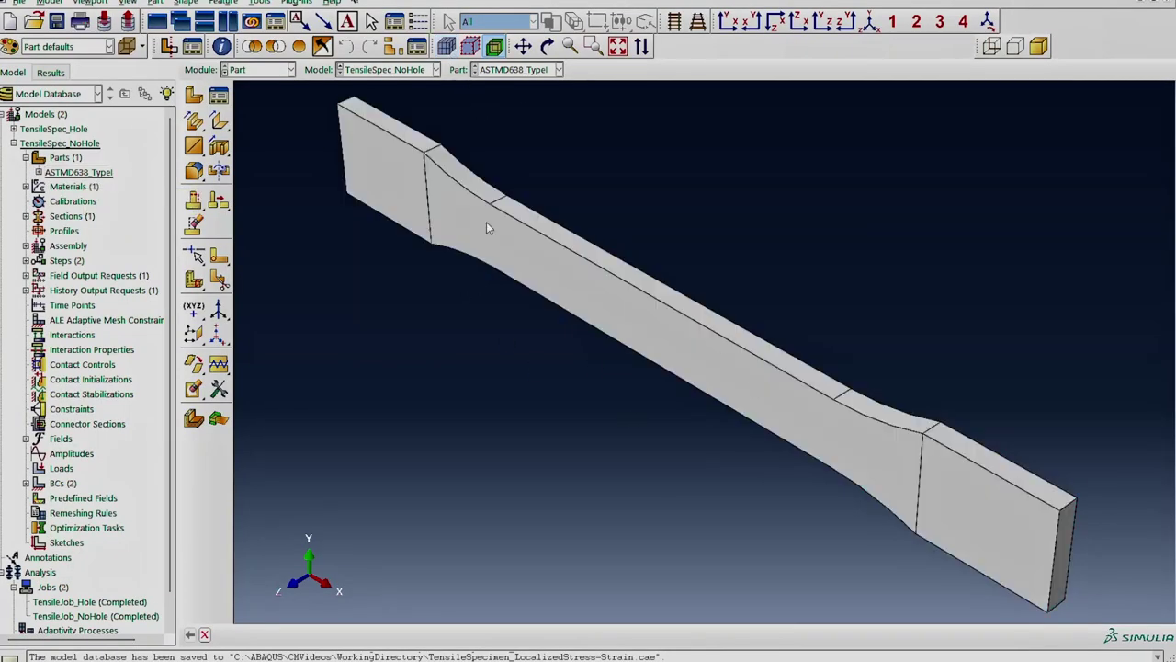
Rotate to a frontal view and animate the TensileJob_NoHole Mises contour on the deformed dogbone.
click(546, 46)
drag(542, 184, 500, 309)
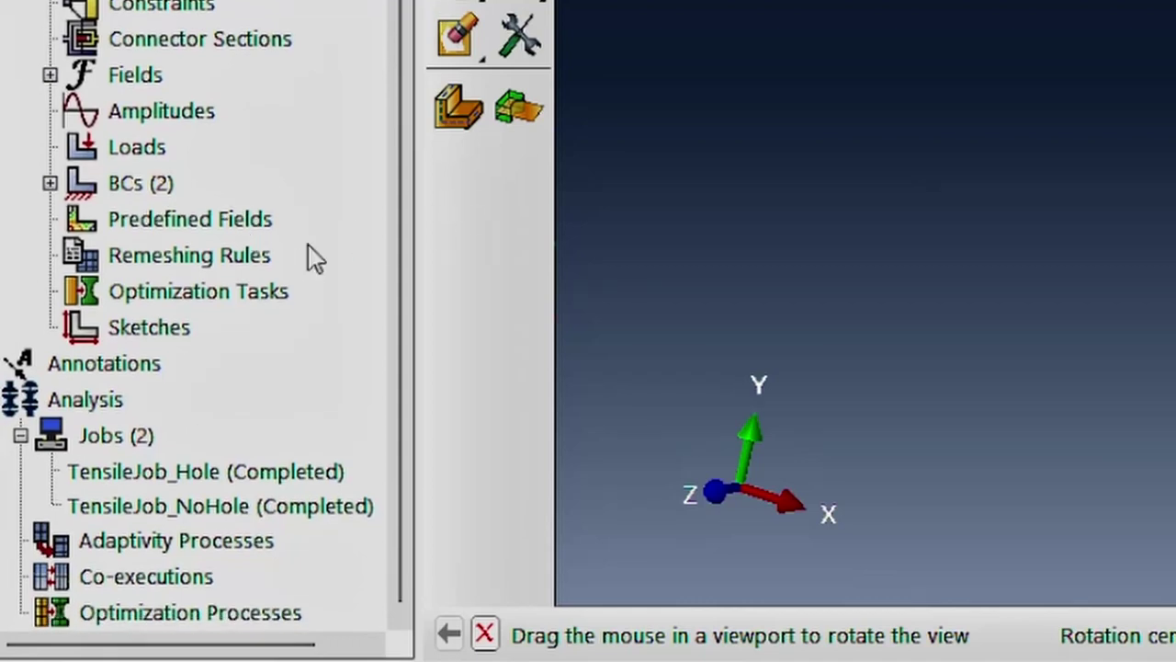
mouse_move(227, 513)
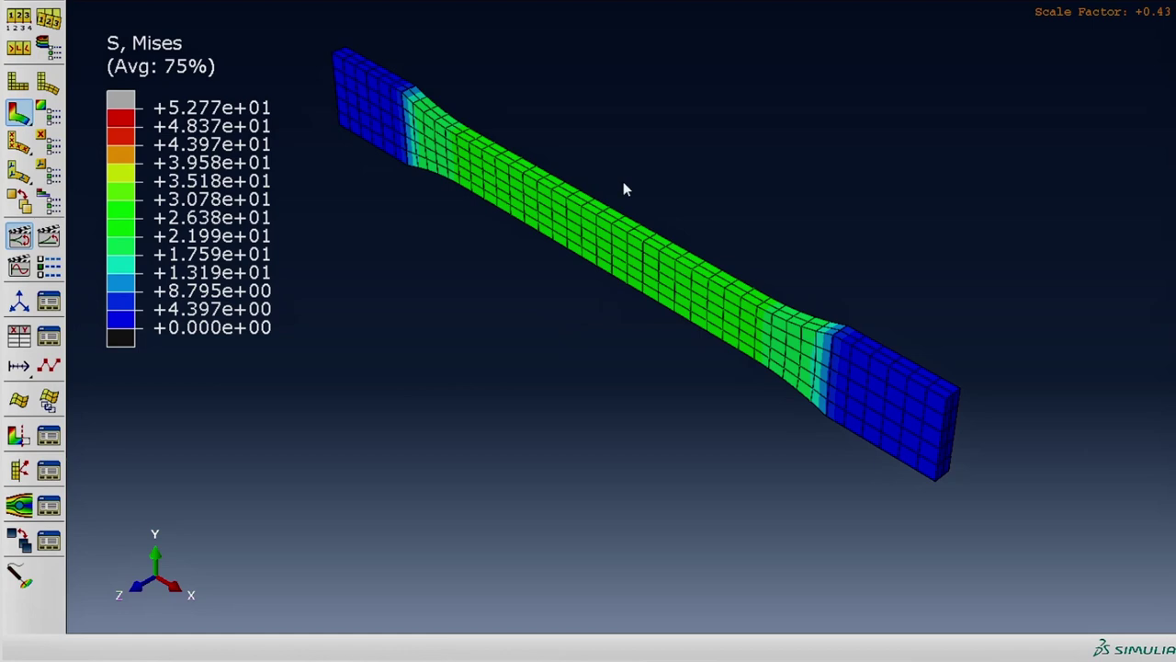
scroll(650, 103, down, 1)
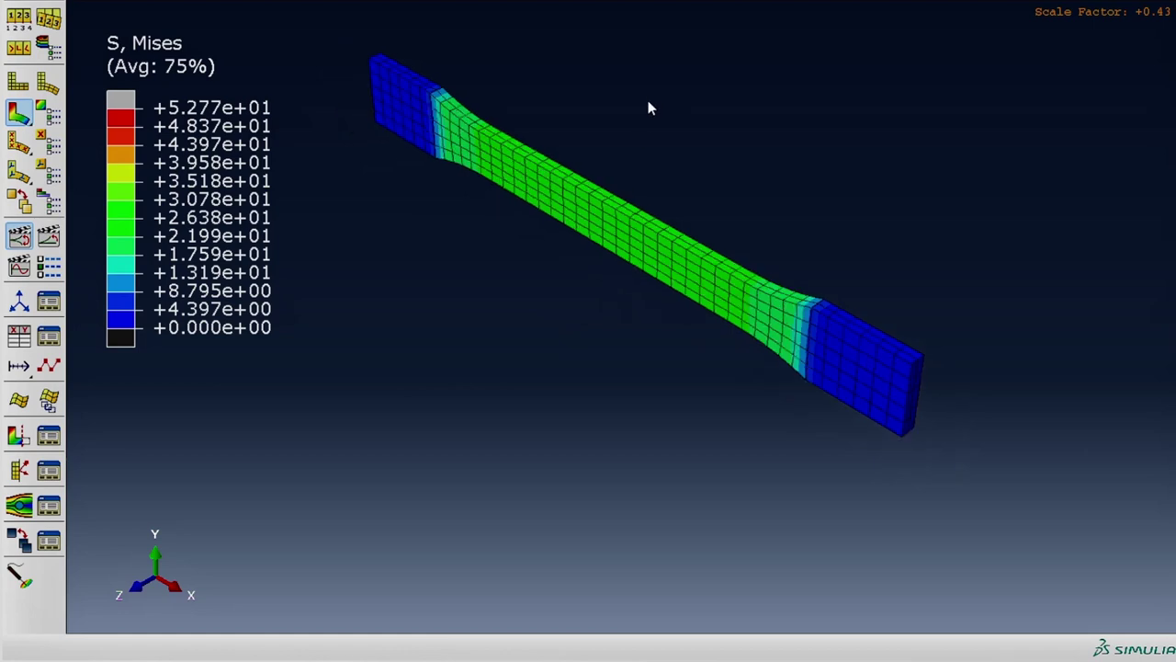
click(20, 238)
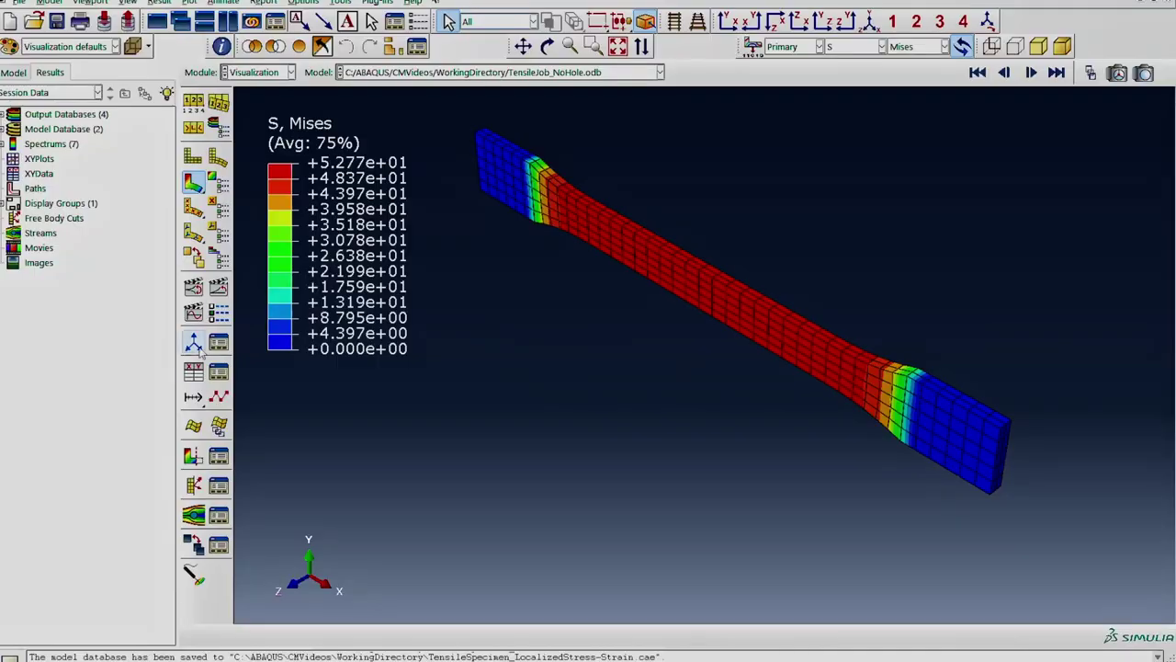
Set up an ODB field-output XY data extraction with strain E11 and stress S11 at integration points.
click(194, 372)
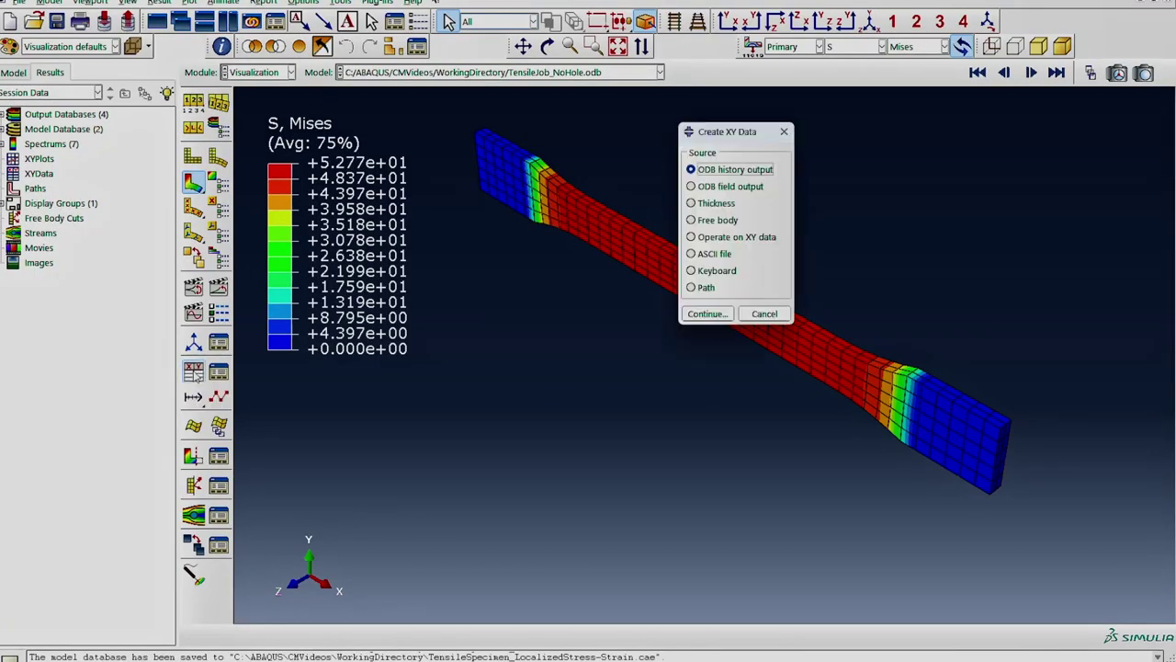
click(623, 221)
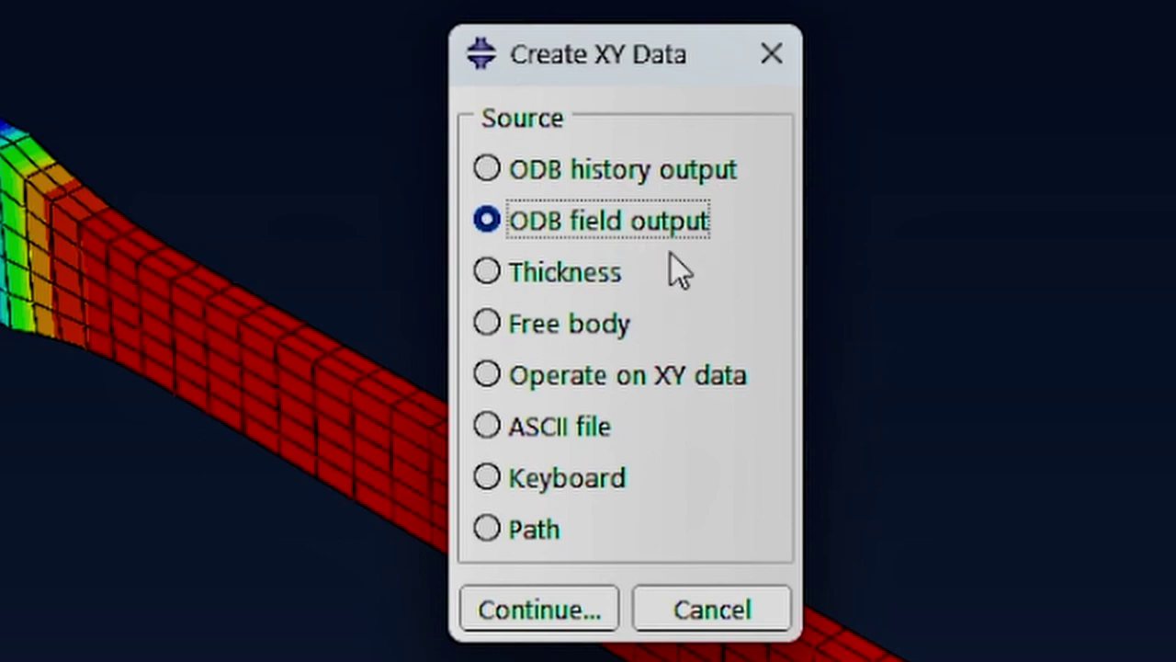
click(529, 611)
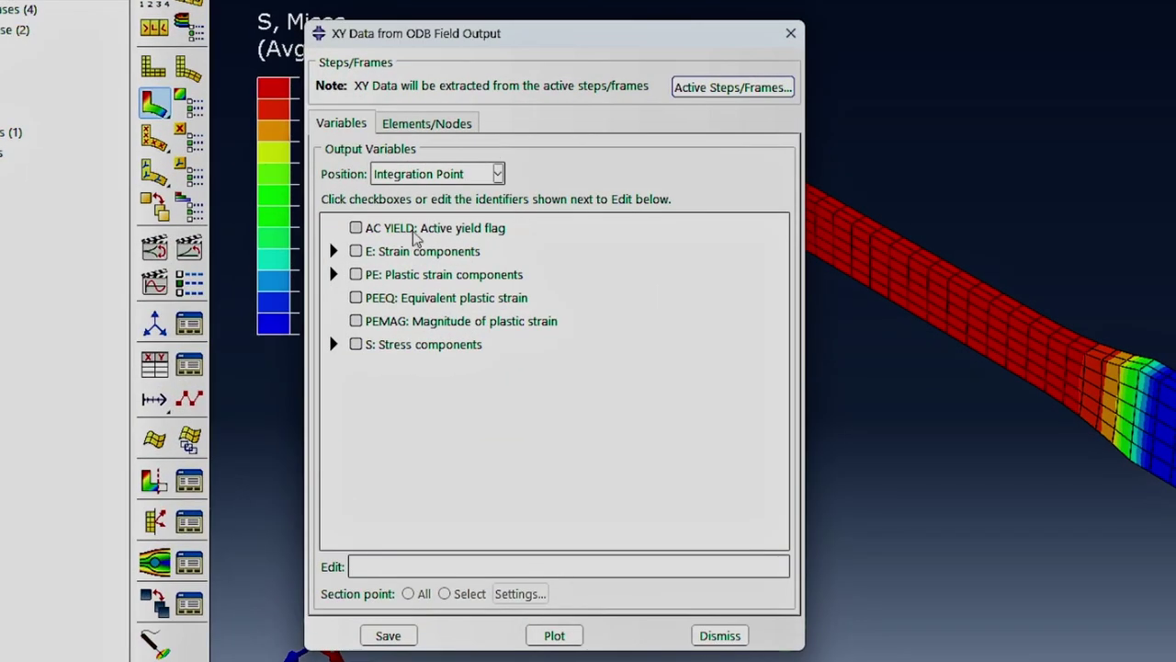
click(334, 251)
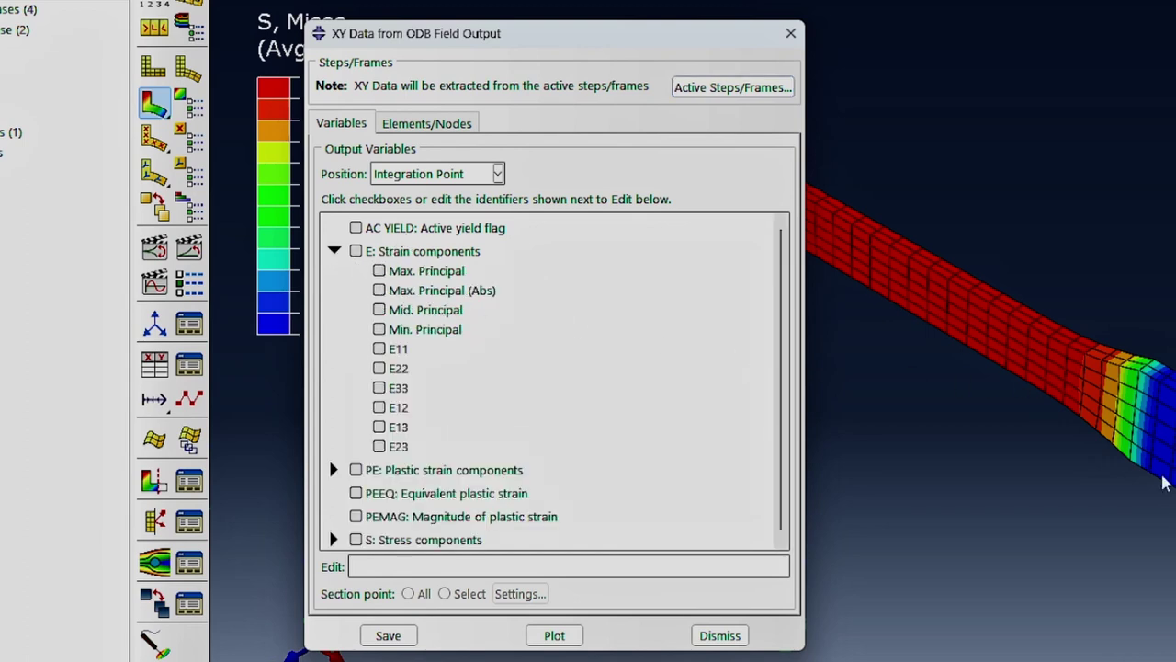
click(334, 251)
click(334, 345)
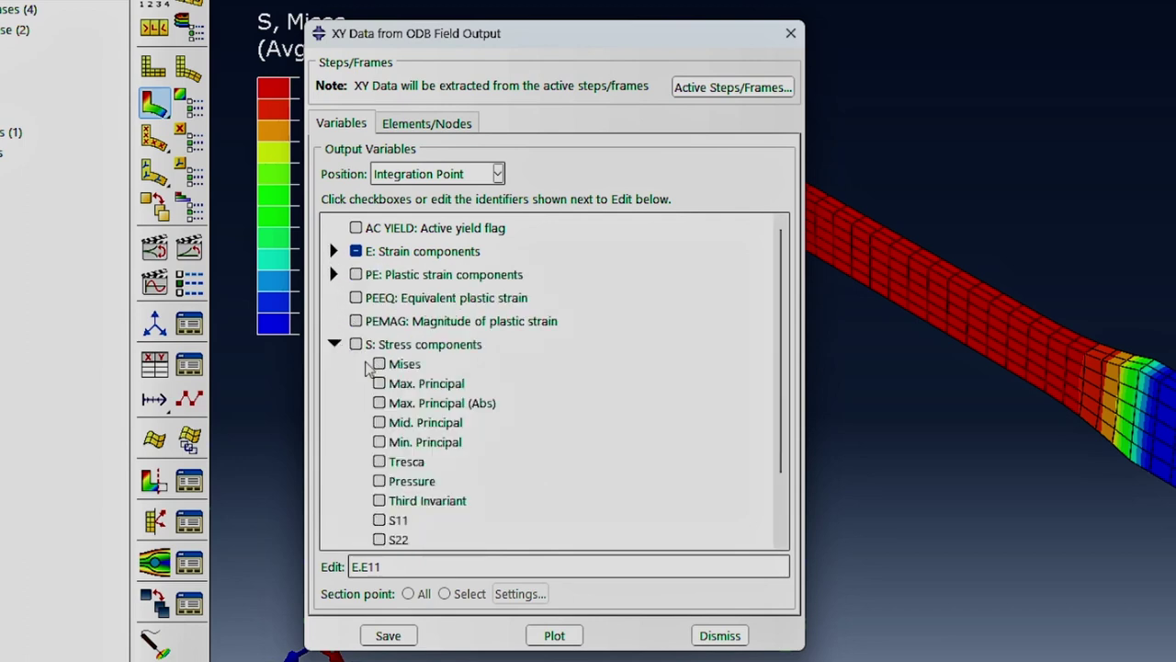
click(379, 520)
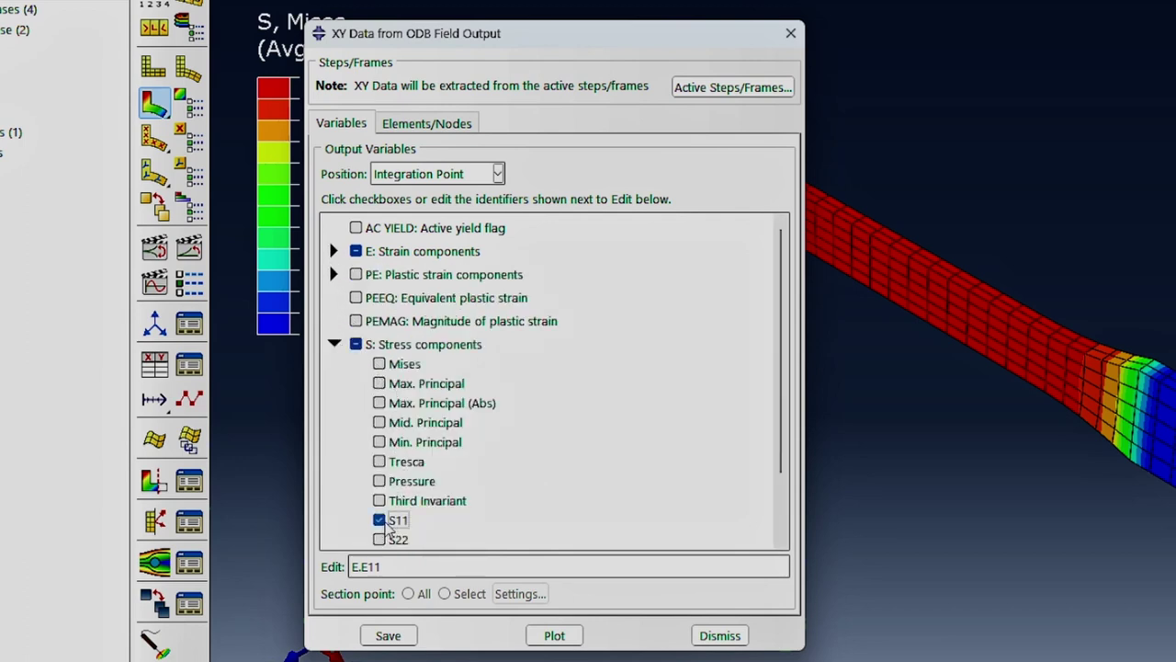
click(335, 343)
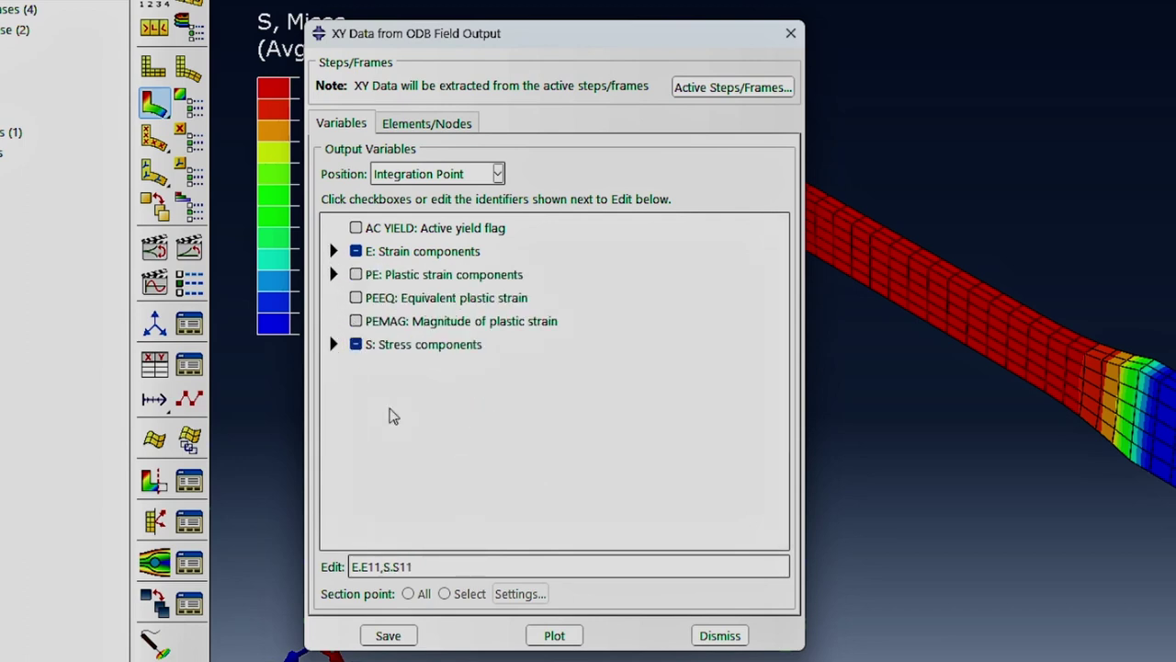
click(429, 125)
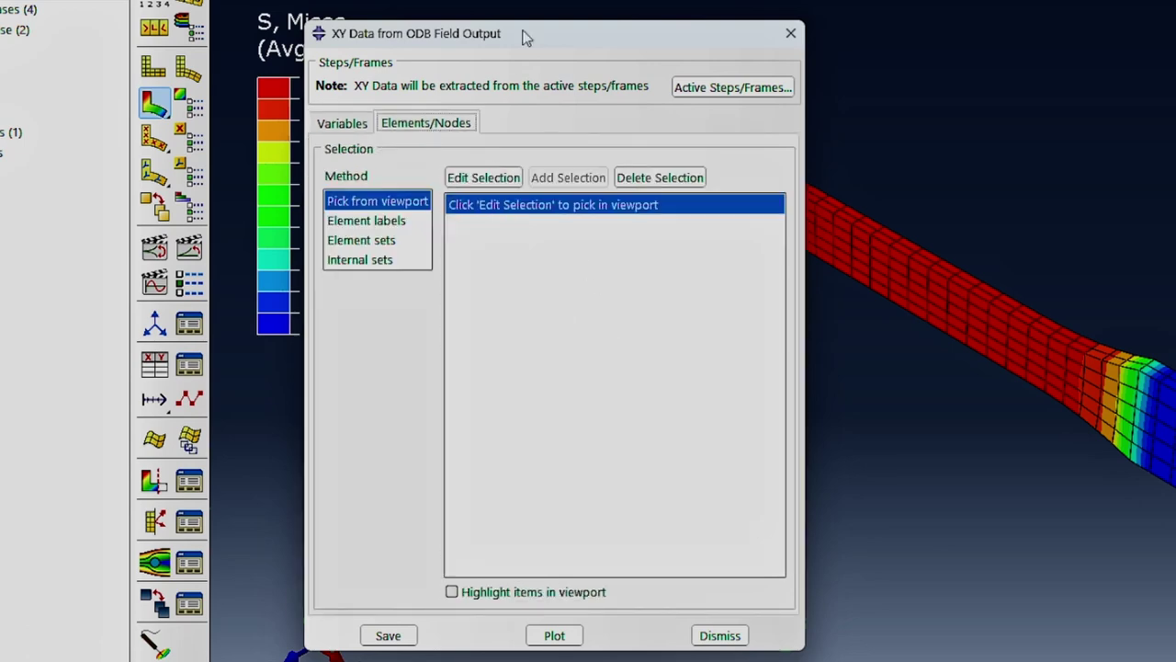
Pick one element at the middle of the gauge section and save its E11 and S11 XY data.
drag(526, 37, 192, 41)
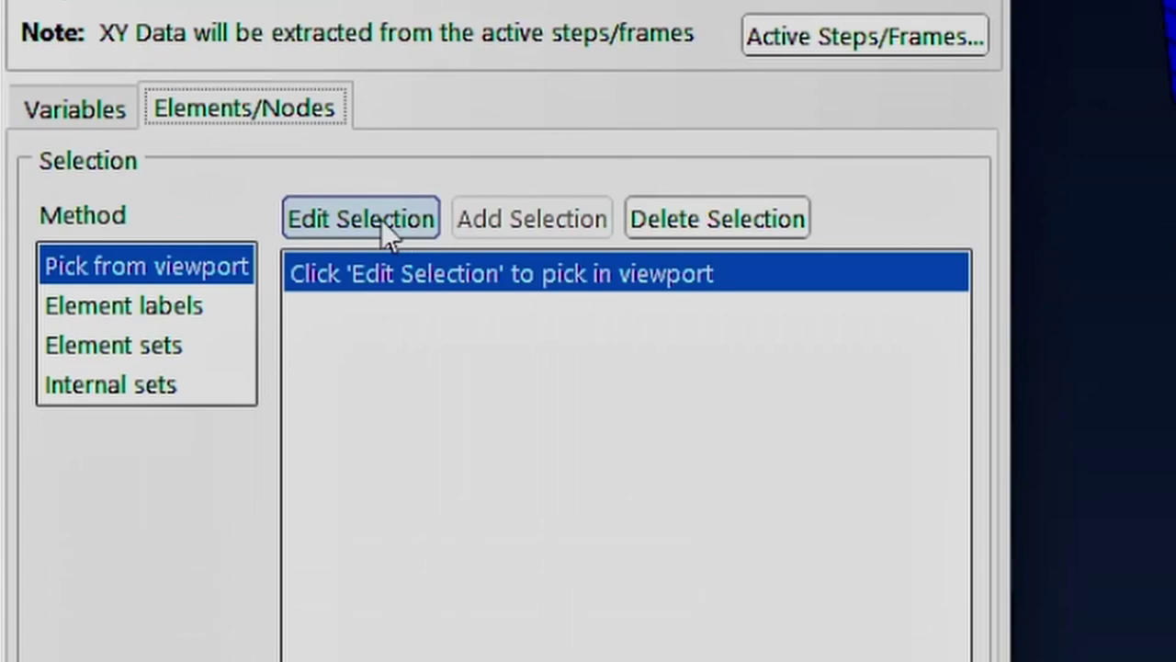
click(197, 233)
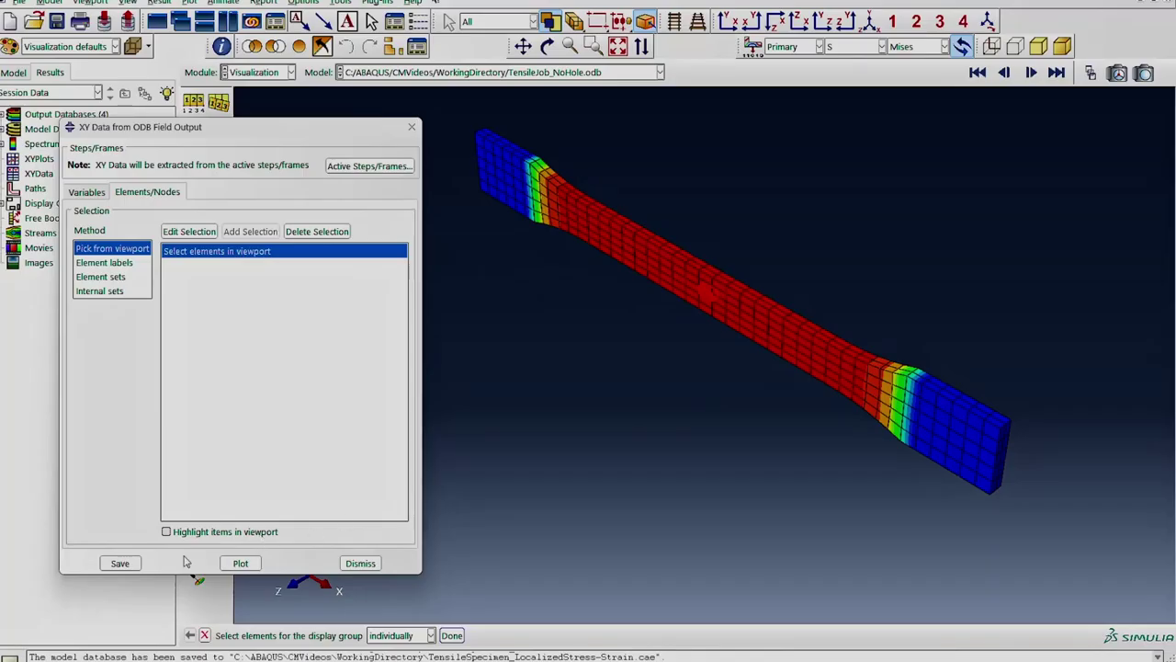
click(119, 563)
click(197, 387)
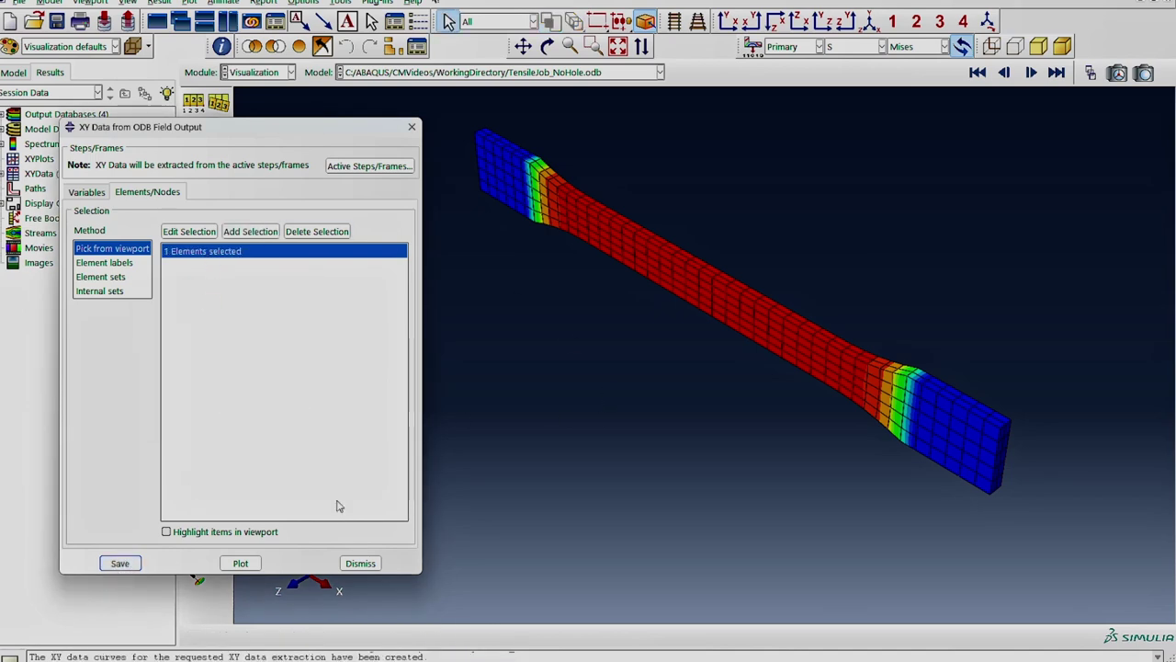
click(360, 563)
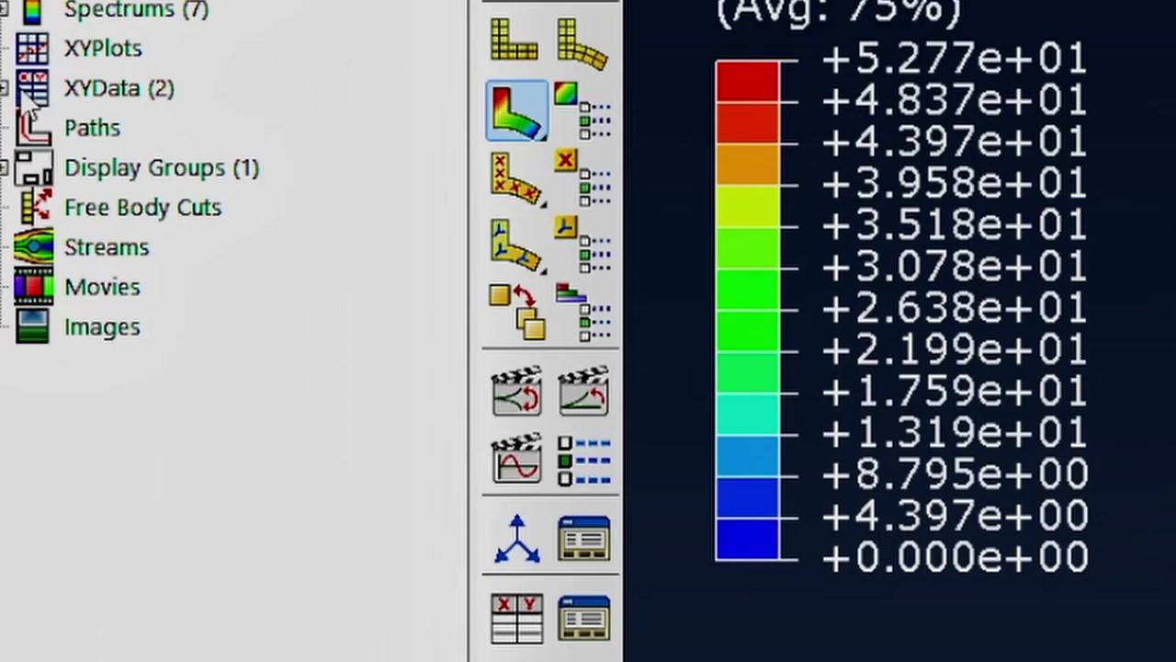
Plot combine(E11, S11) from the saved data as the _temp_1 stress–strain curve.
click(5, 88)
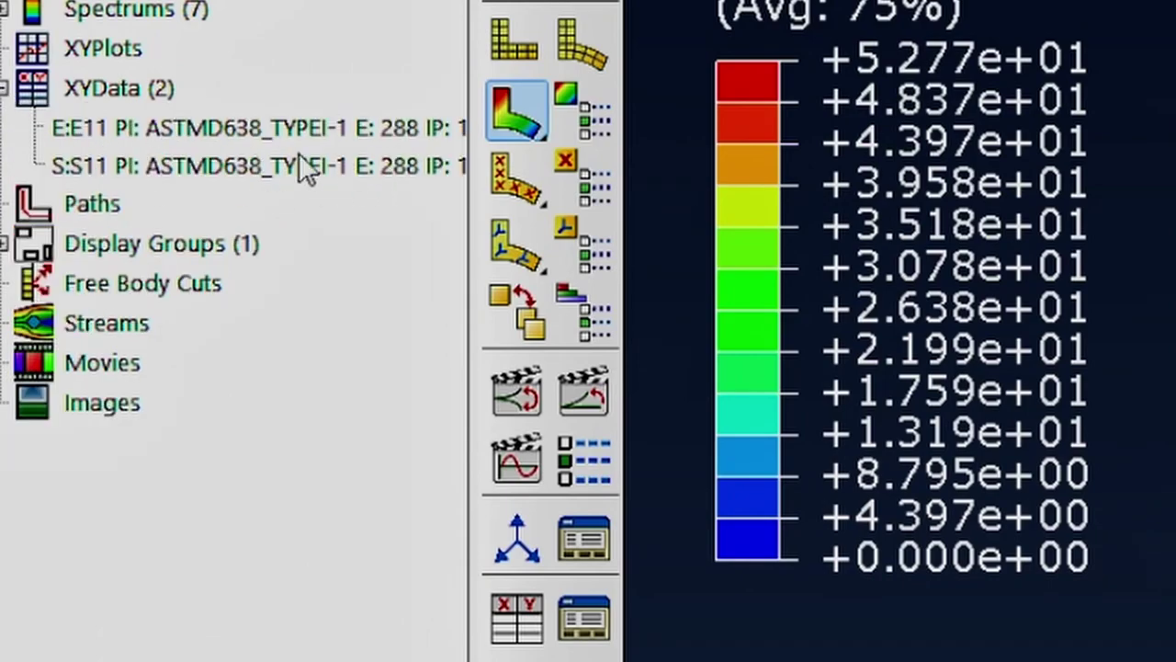
click(522, 625)
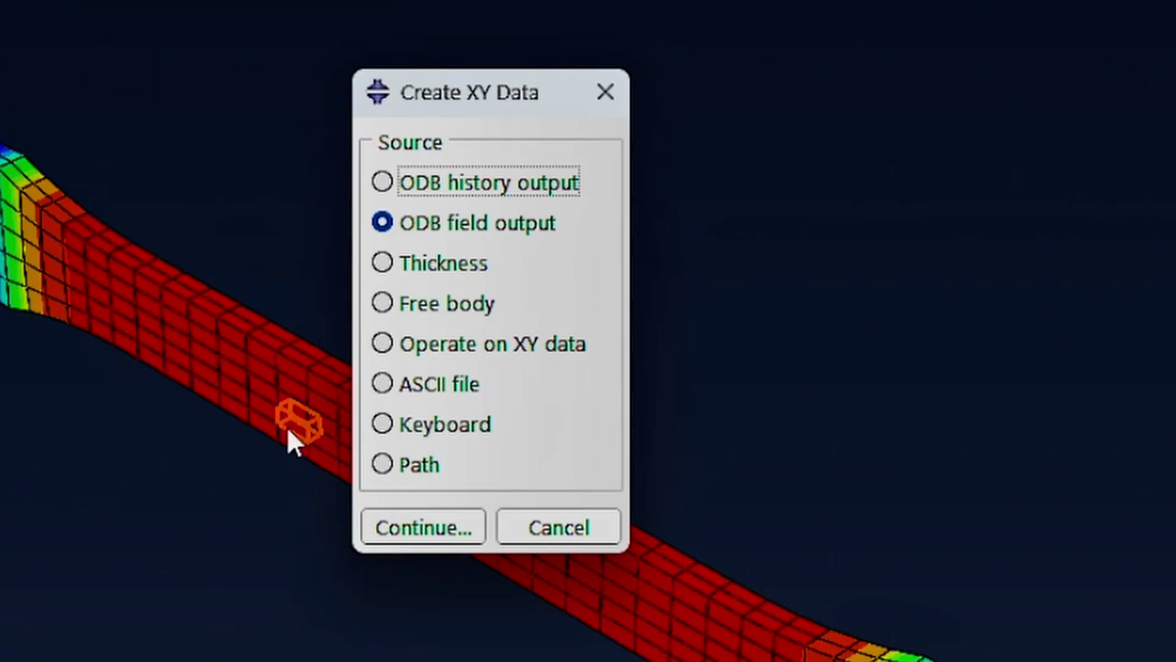
click(501, 359)
click(438, 520)
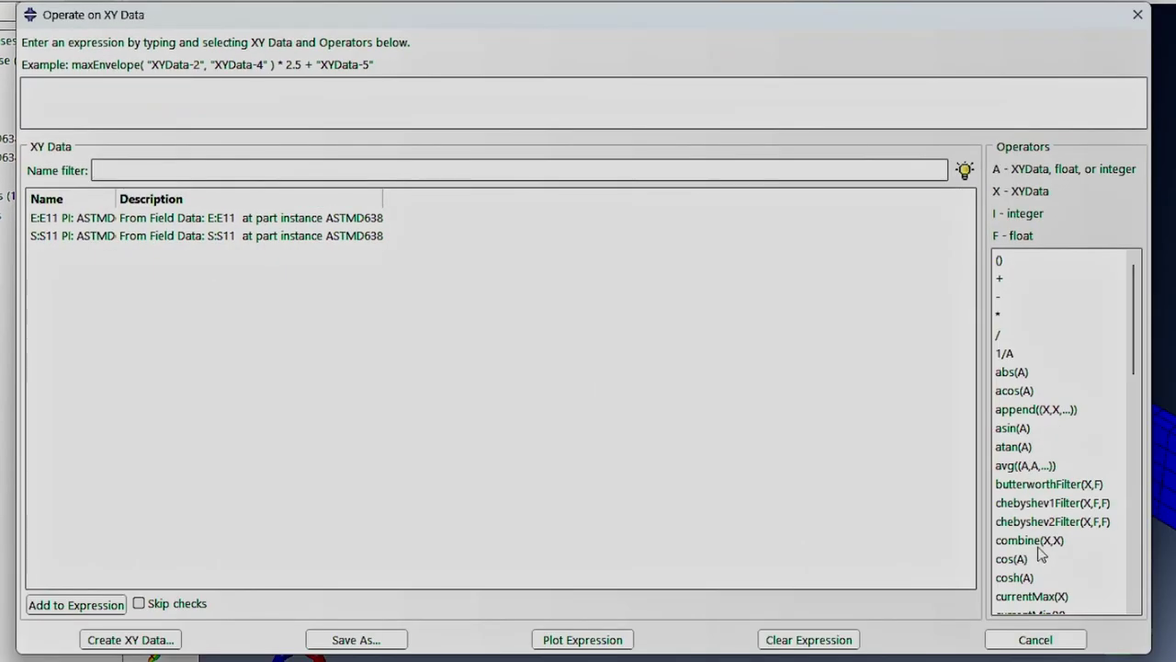
click(1030, 540)
double_click(128, 223)
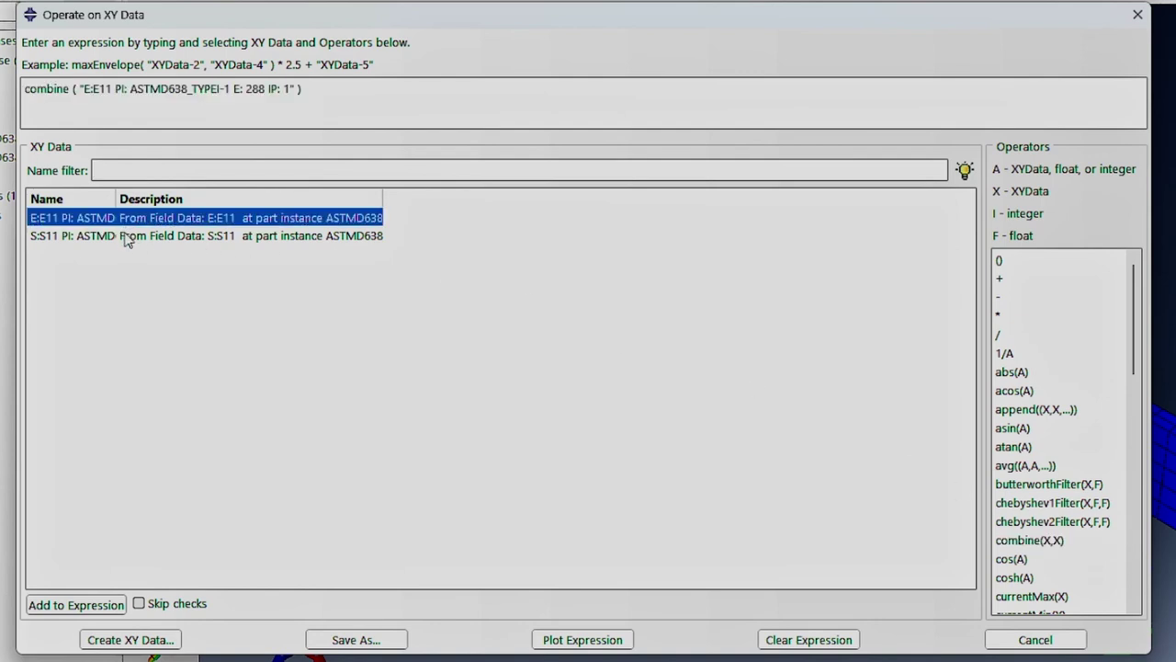
double_click(132, 237)
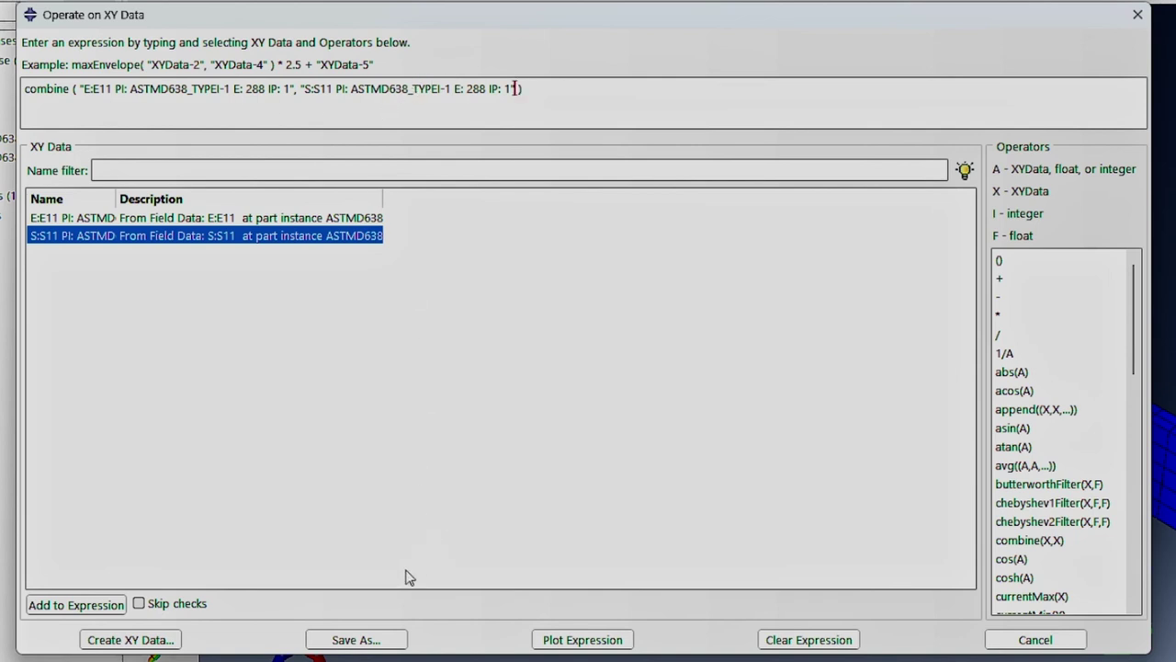
click(582, 640)
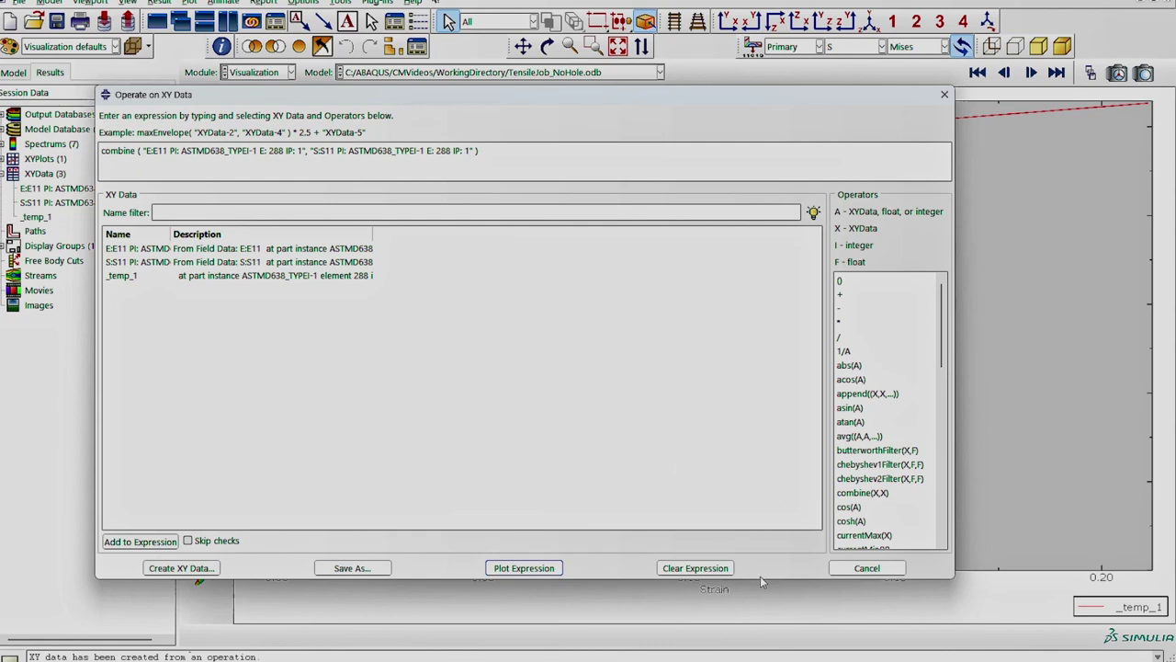
click(867, 568)
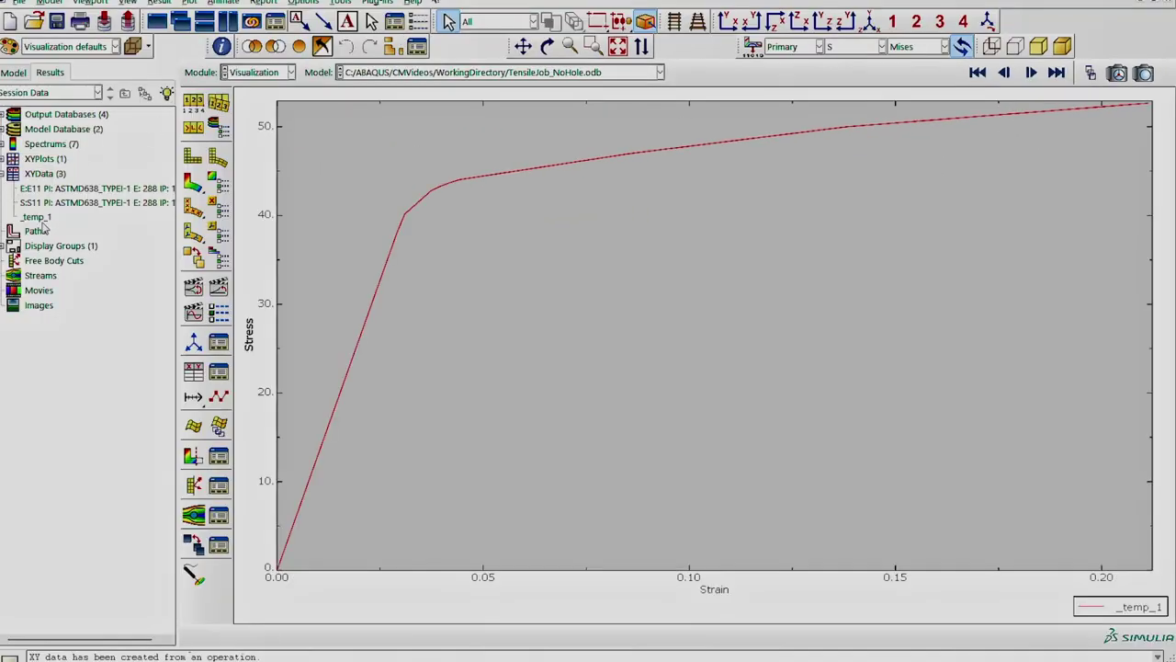
Rename _temp_1 to CaseI_S11vsE11 and remove the separate E:E11 and S:S11 entries.
right_click(41, 219)
click(103, 351)
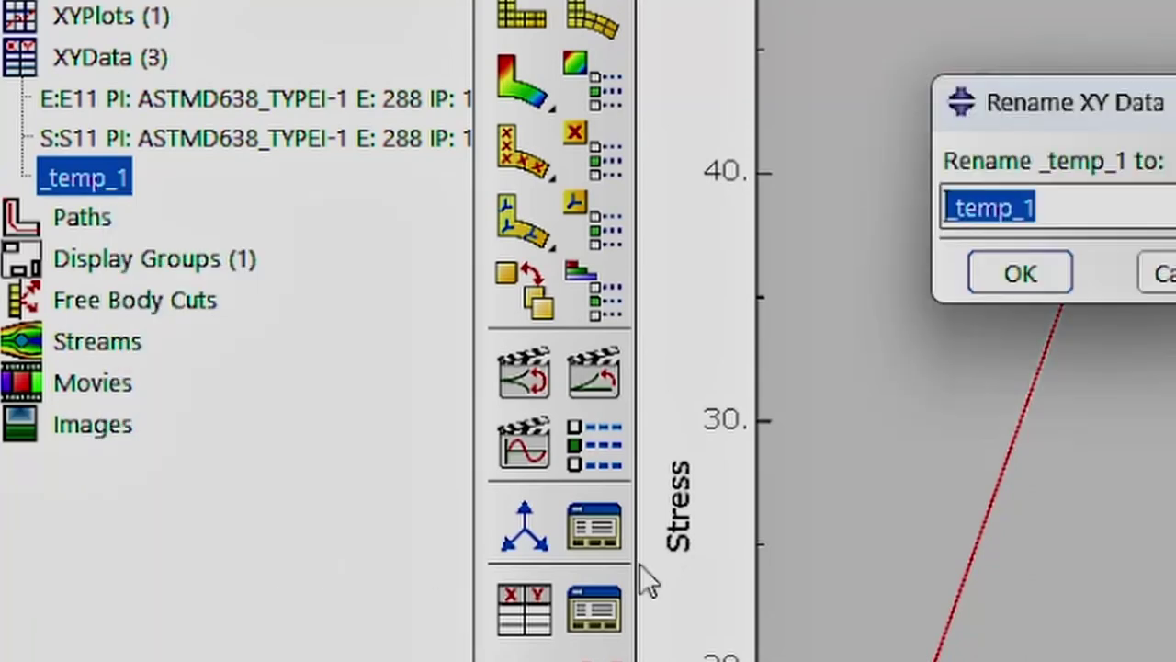
text(CaseI_S11vsE11)
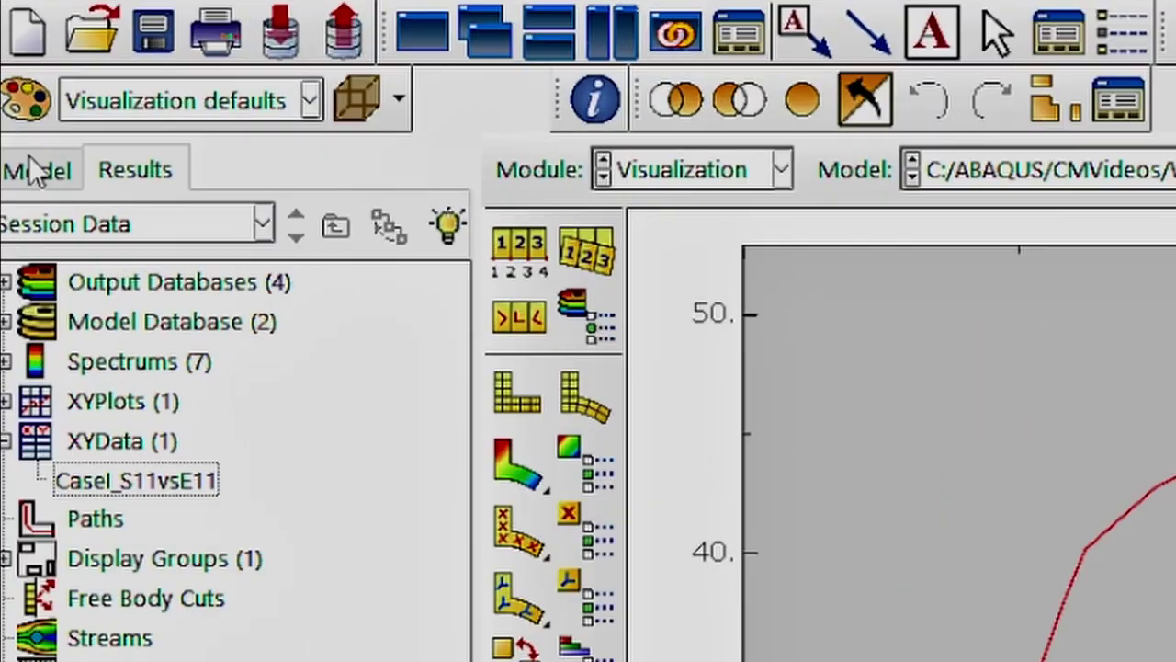
click(13, 71)
Open the TensileSpec_Hole model's ASTMD638_TypeI part and rotate it to inspect the hole.
click(10, 108)
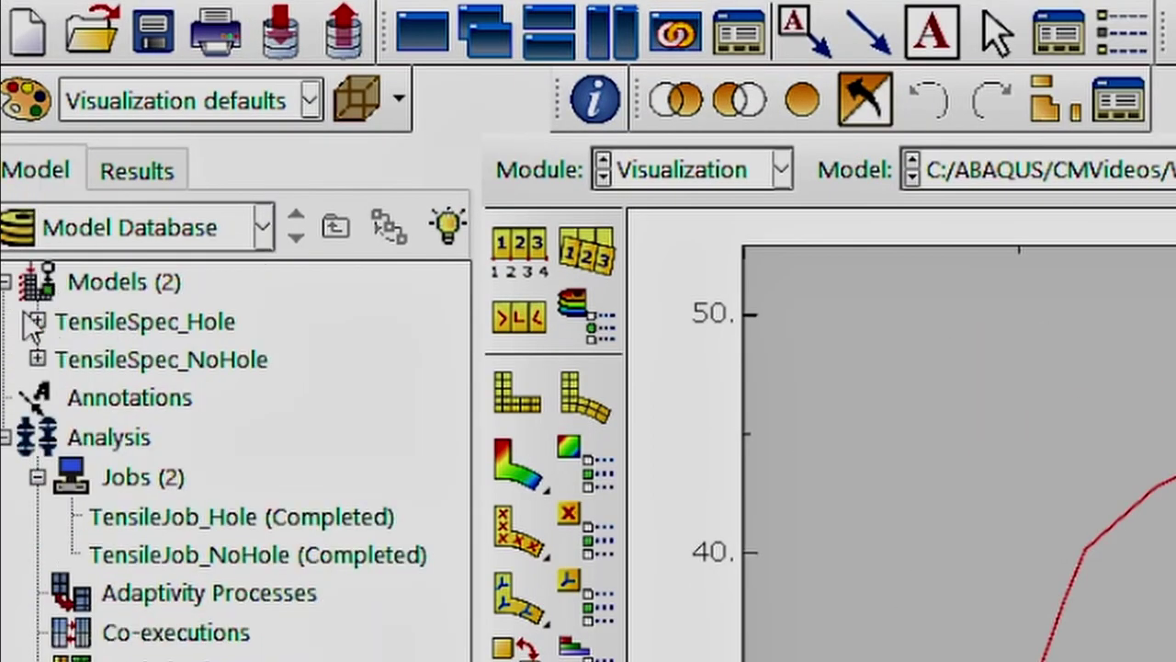
click(37, 321)
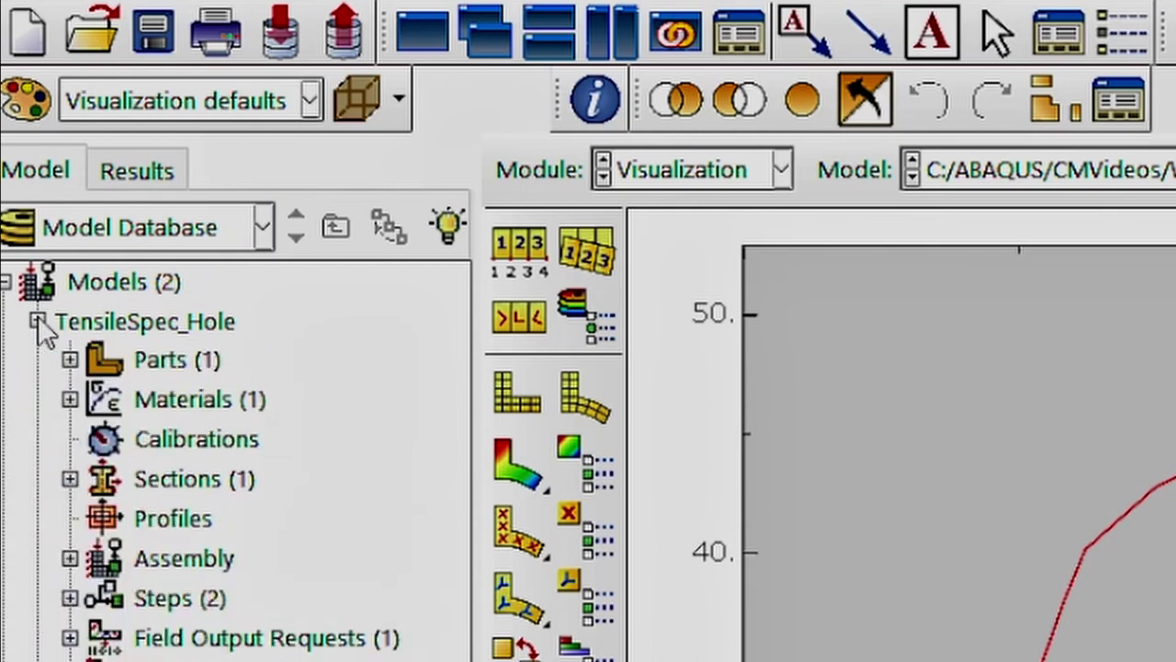
click(70, 359)
double_click(168, 401)
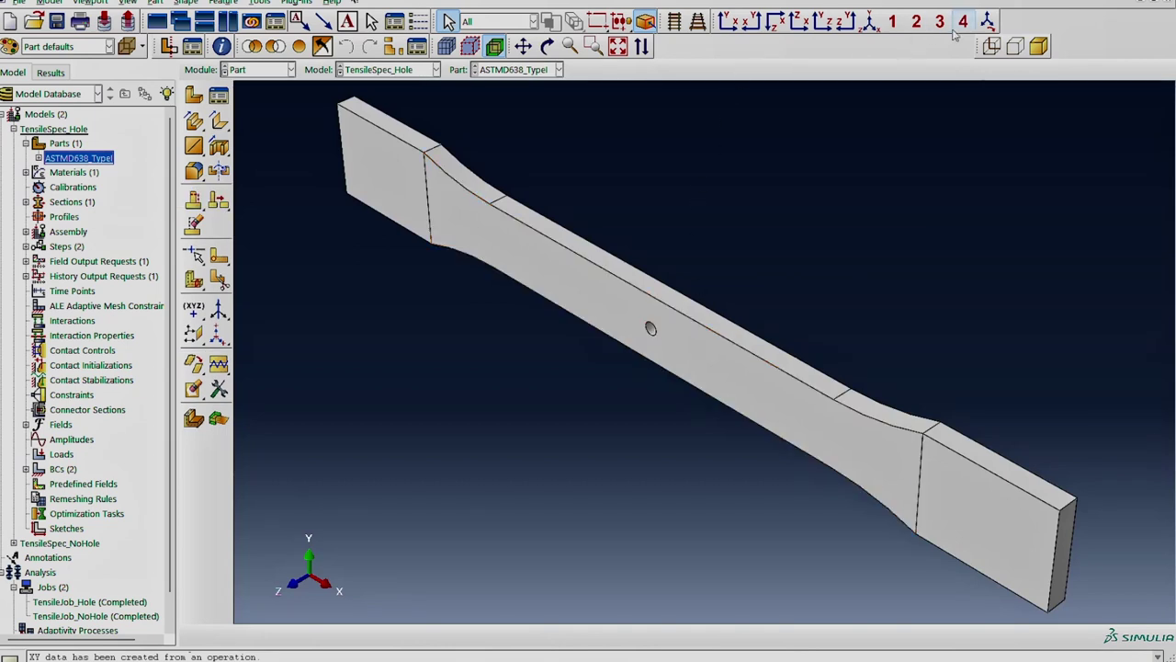
click(547, 46)
drag(646, 210, 755, 292)
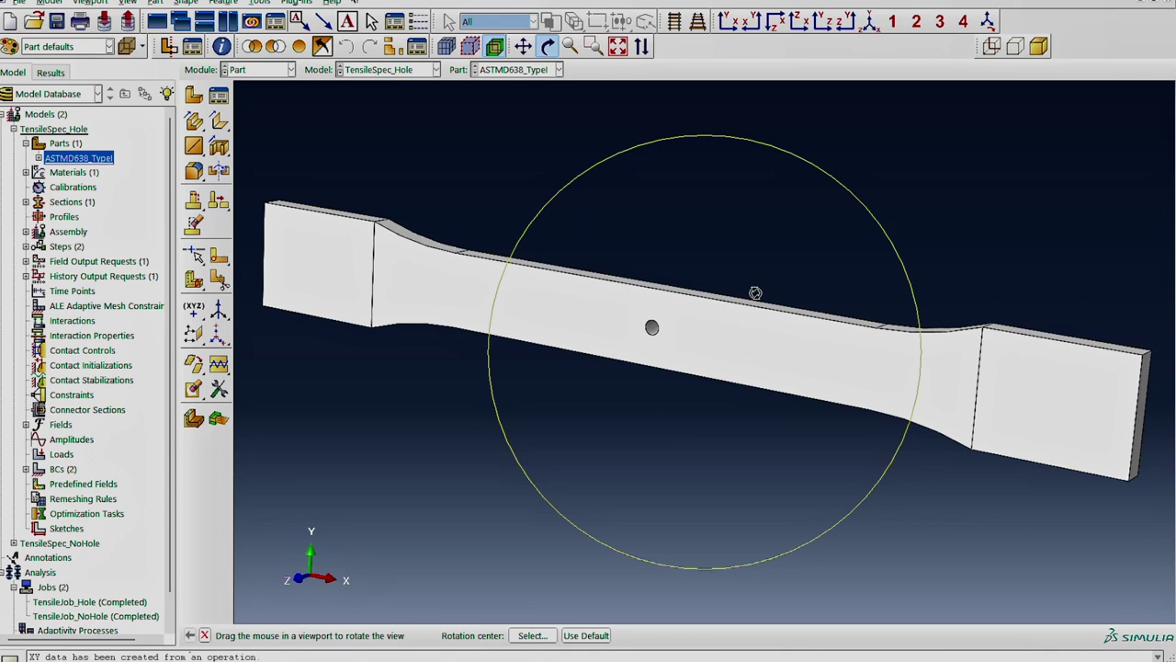
right_click(775, 201)
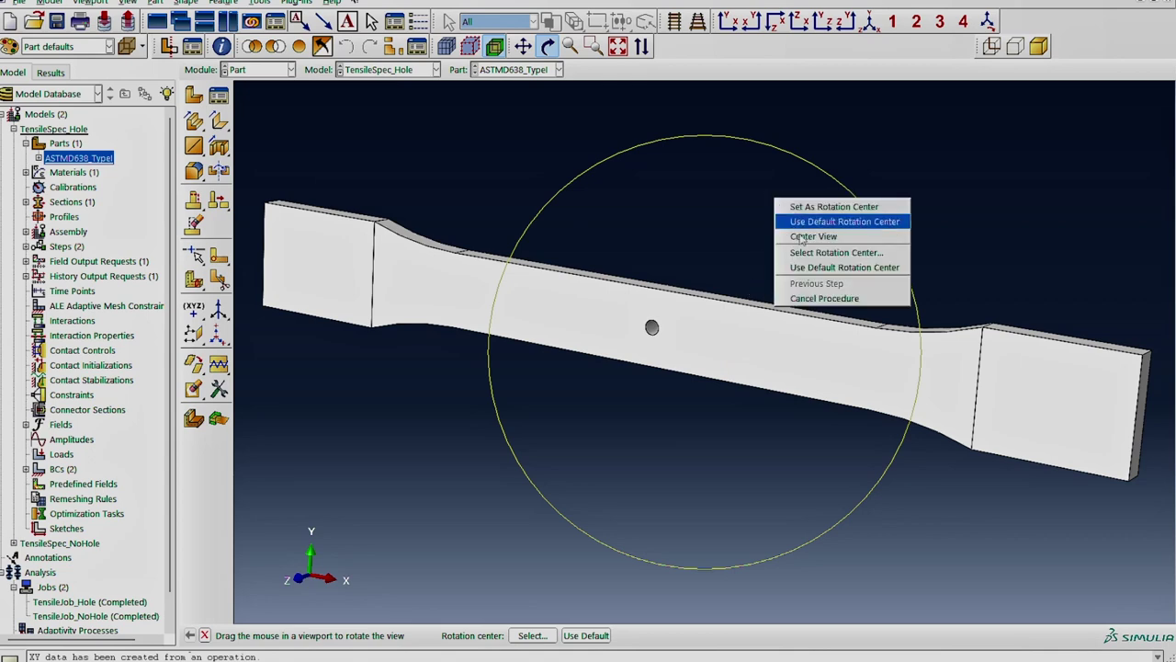
click(817, 303)
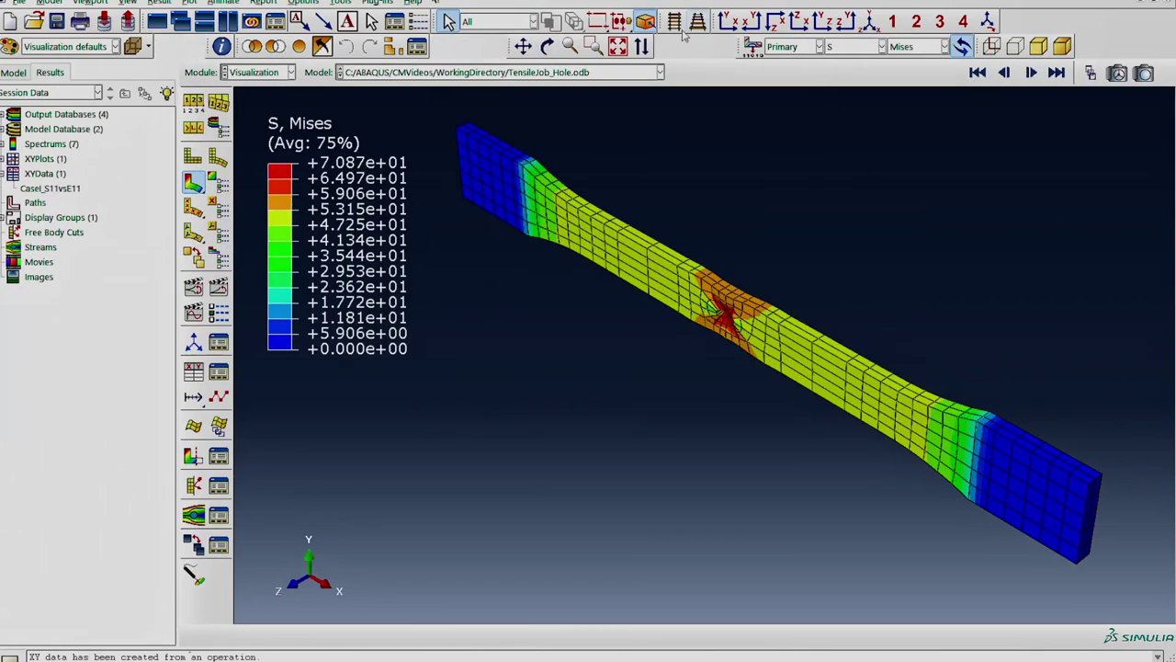
Rotate the TensileJob_Hole Mises contour to a near-front view centred on the hole.
click(547, 46)
drag(698, 304, 654, 297)
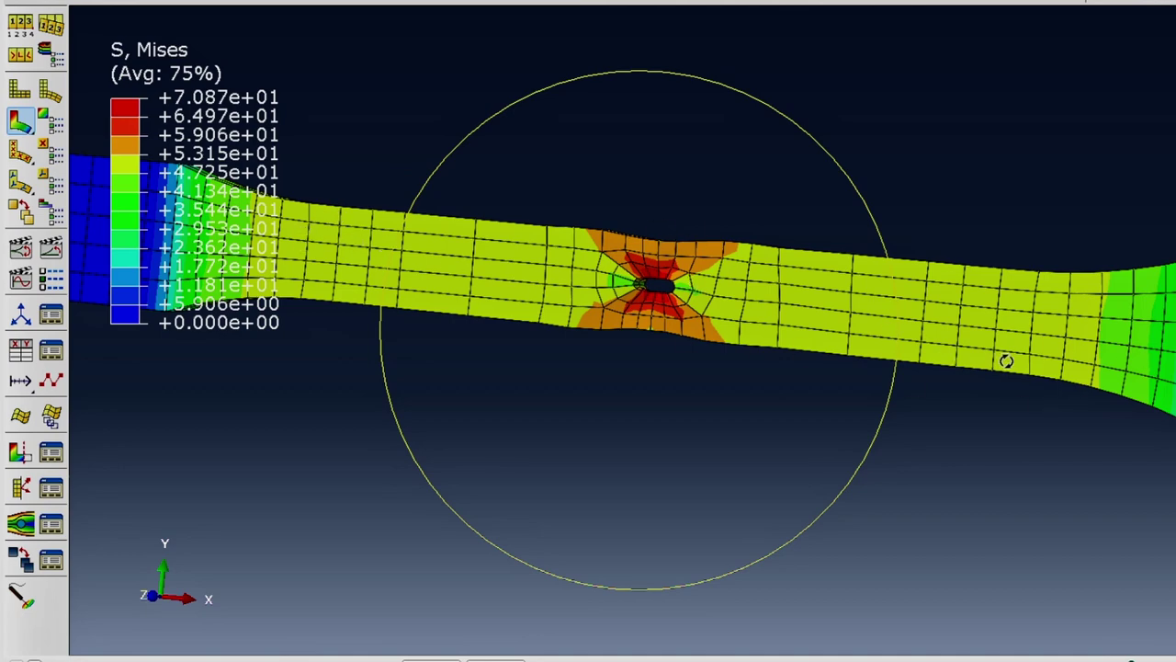
drag(995, 315, 726, 329)
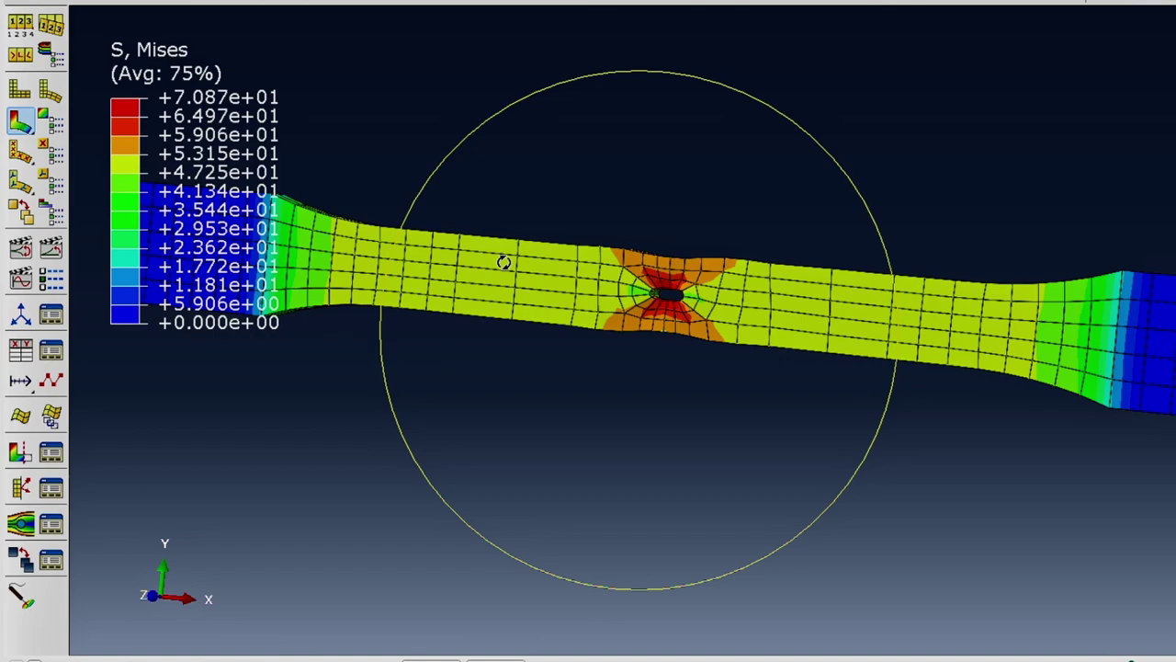
right_click(564, 187)
click(625, 316)
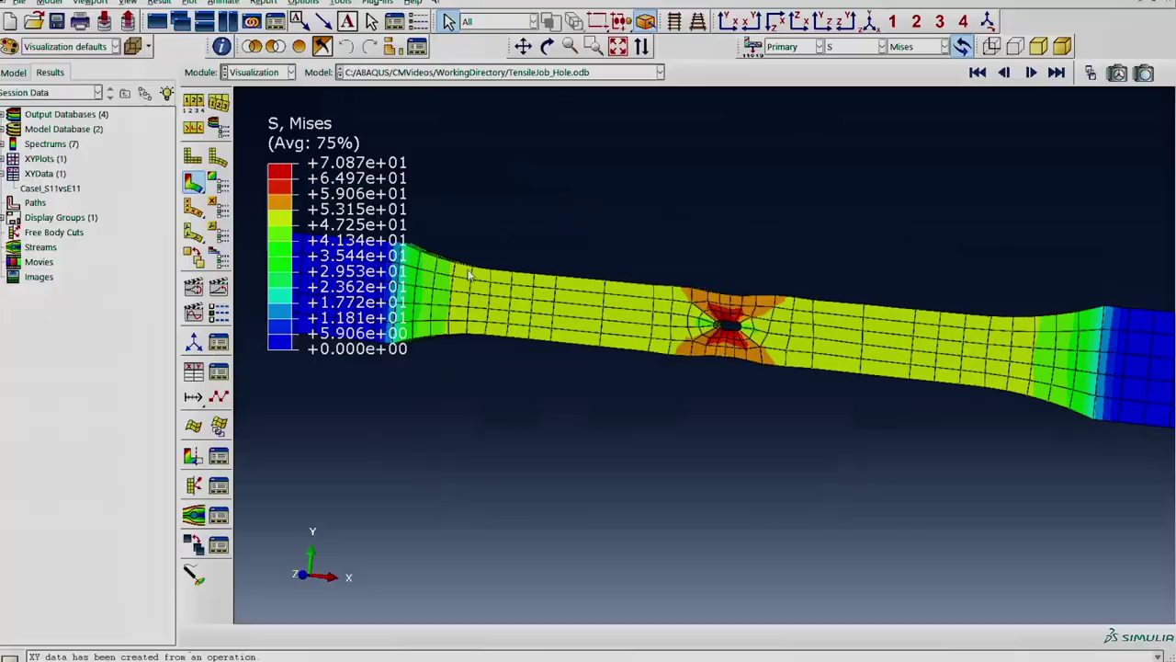
Start a new ODB field-output XY data extraction and go to element selection.
click(193, 370)
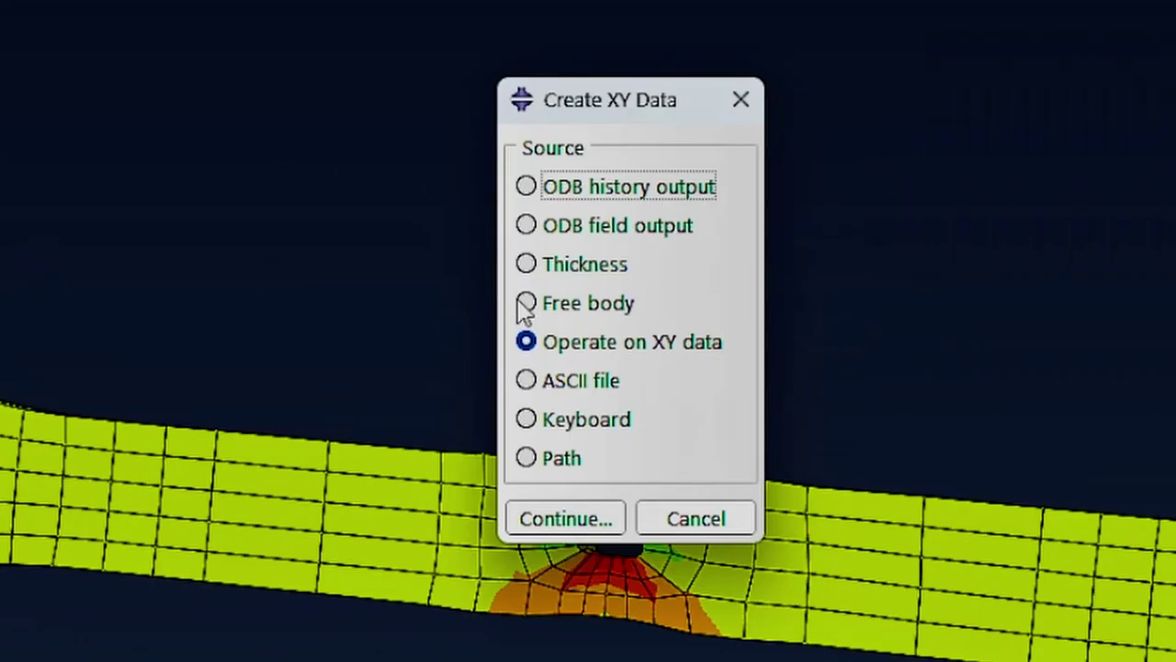
click(604, 227)
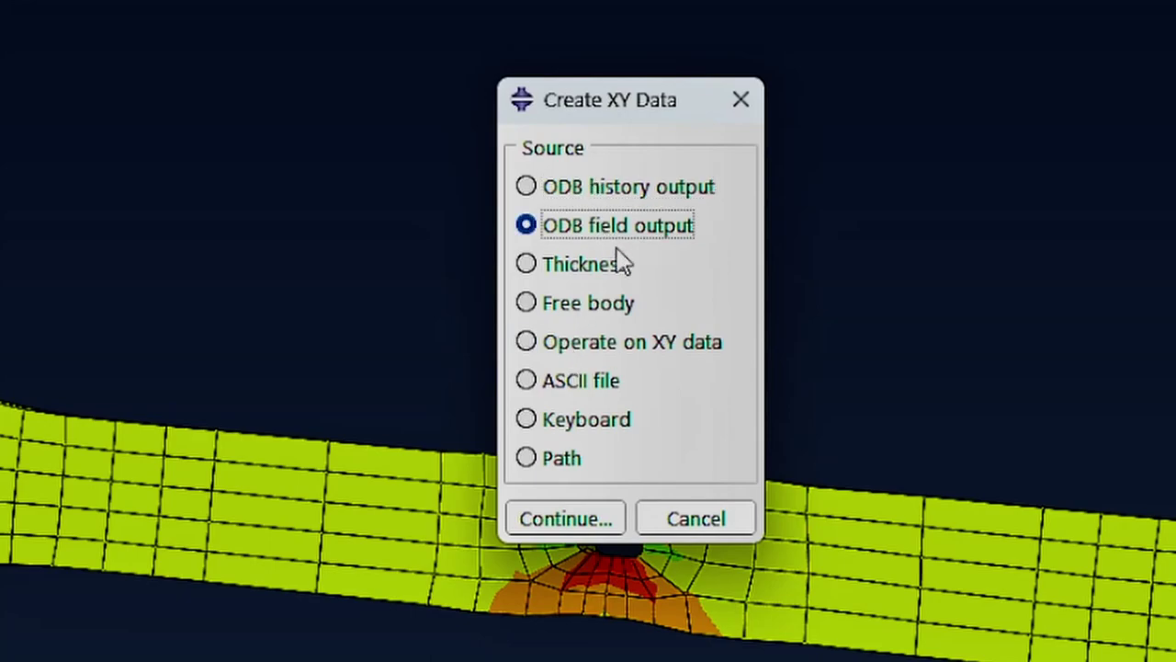
click(568, 520)
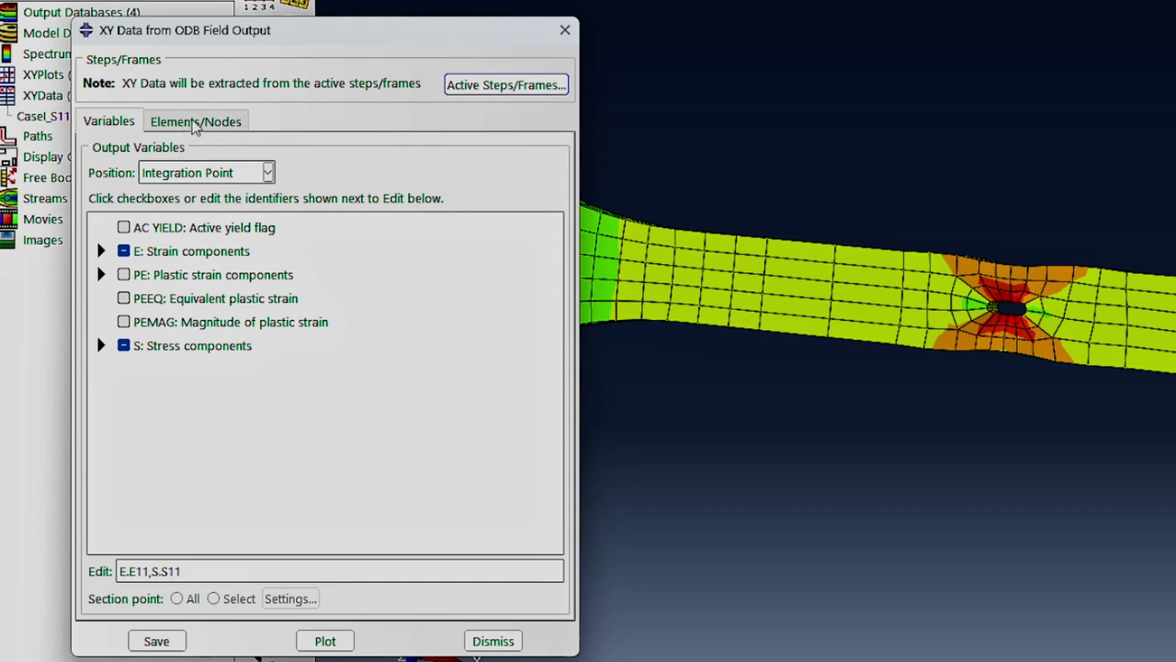
click(194, 123)
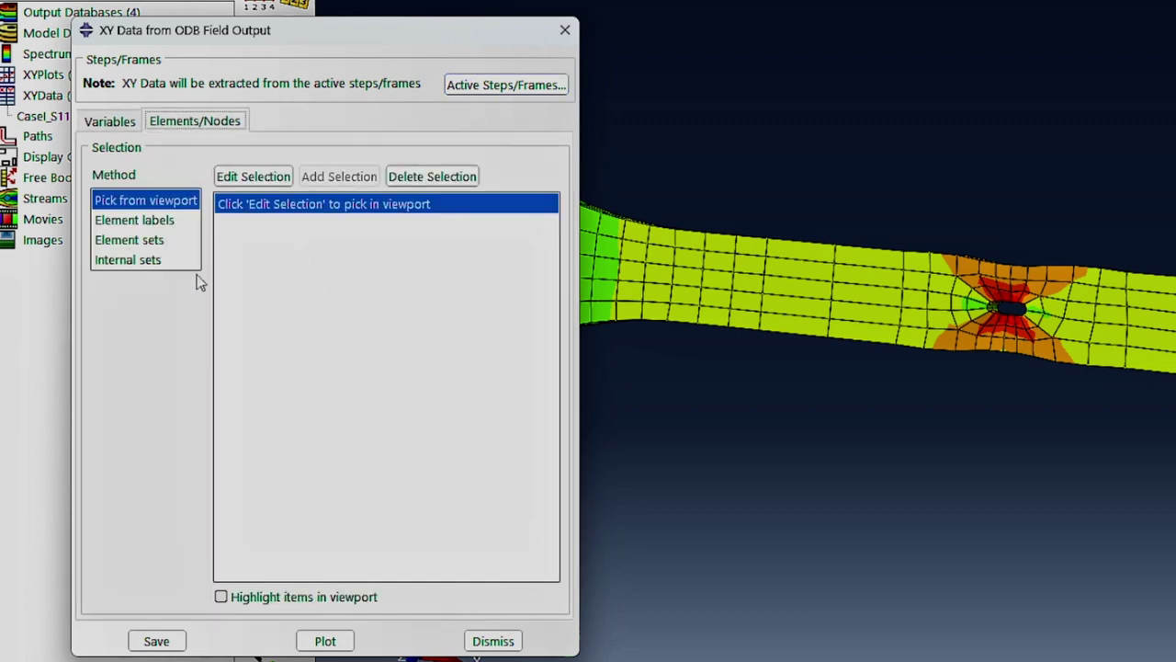
Pick element 228 away from the hole and save its E11 and S11 data.
click(250, 180)
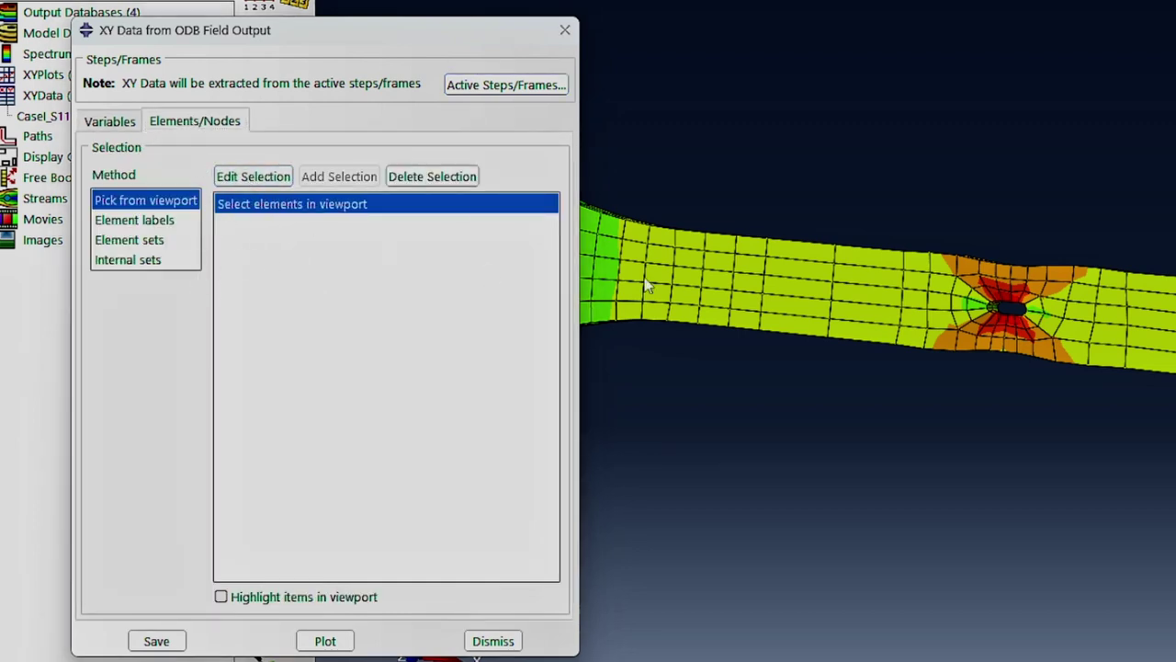
click(754, 282)
click(156, 641)
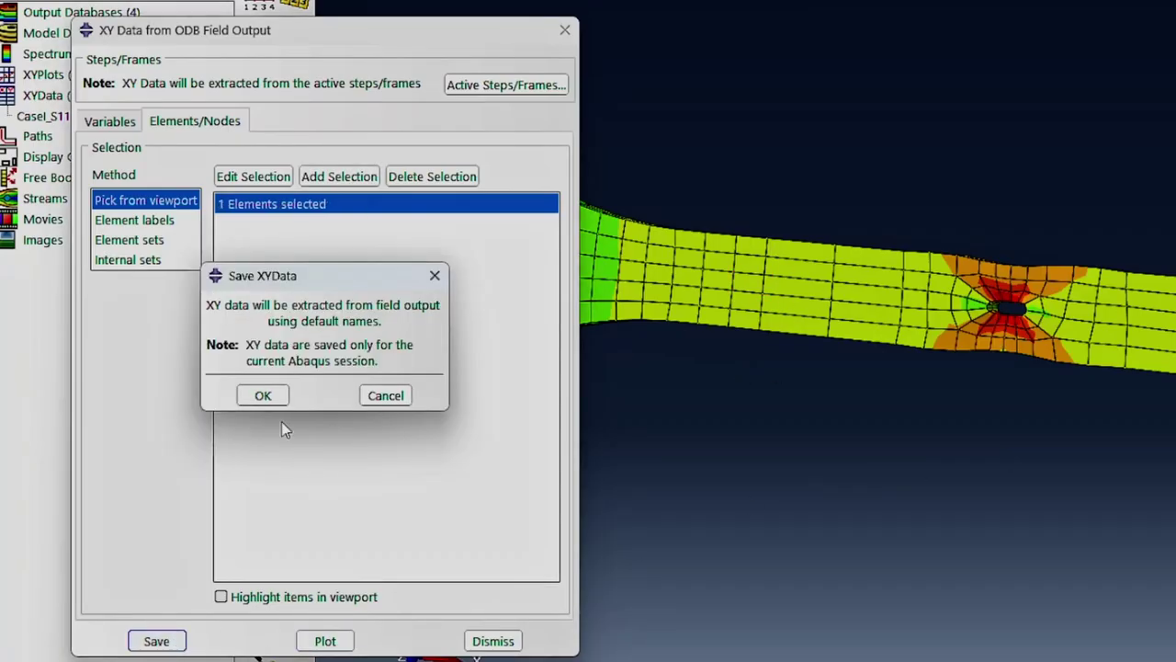
click(262, 395)
click(493, 640)
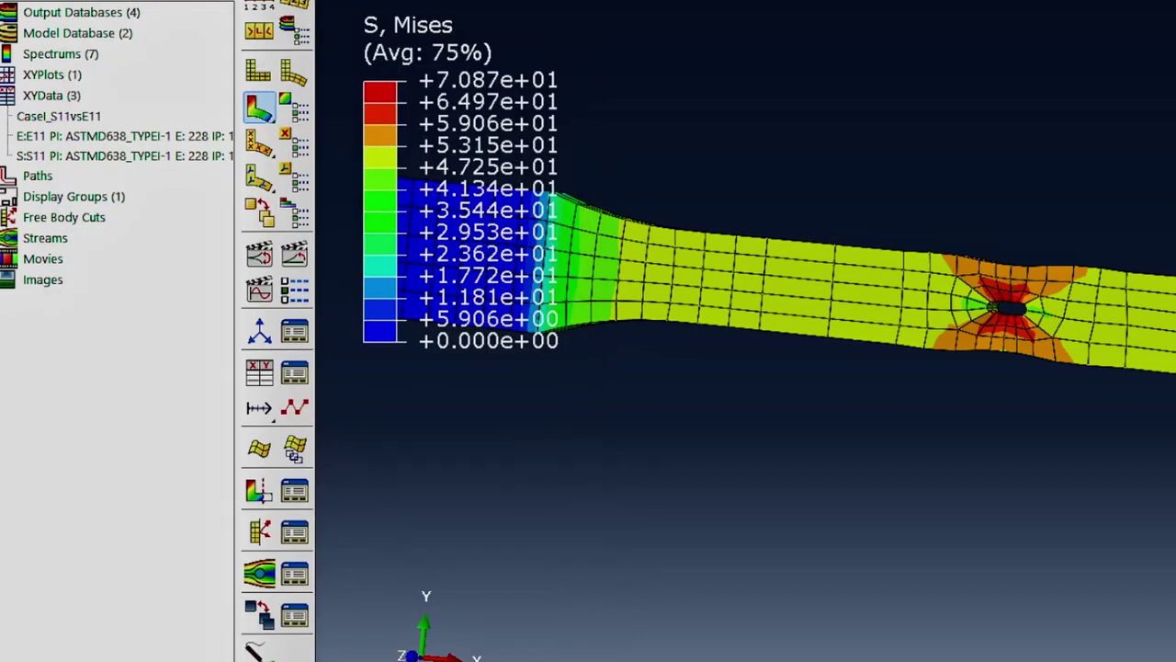
Plot combine(E11, S11) for element 228 as a new stress–strain curve.
click(261, 373)
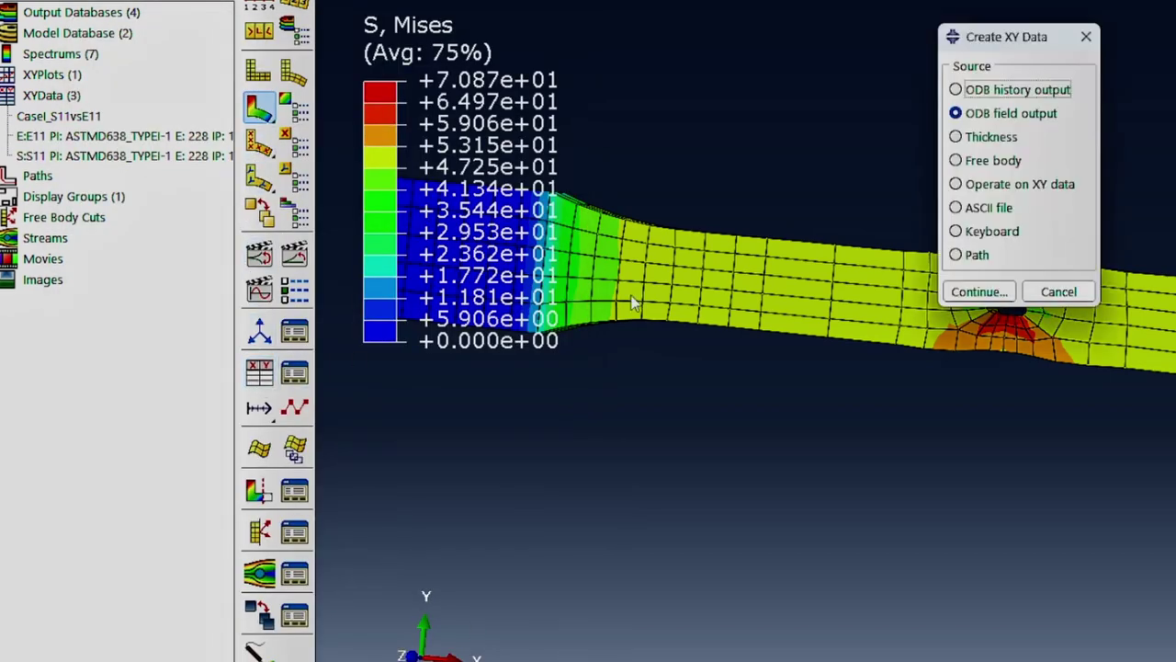
click(1035, 184)
click(979, 291)
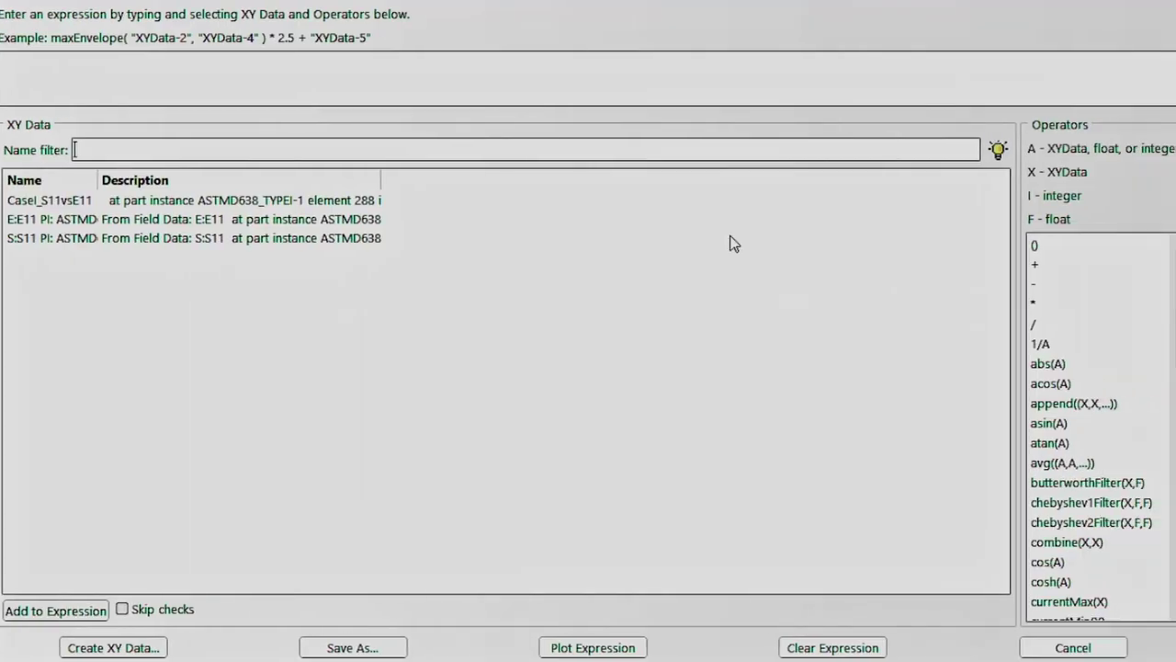
click(1057, 543)
click(55, 220)
click(69, 238)
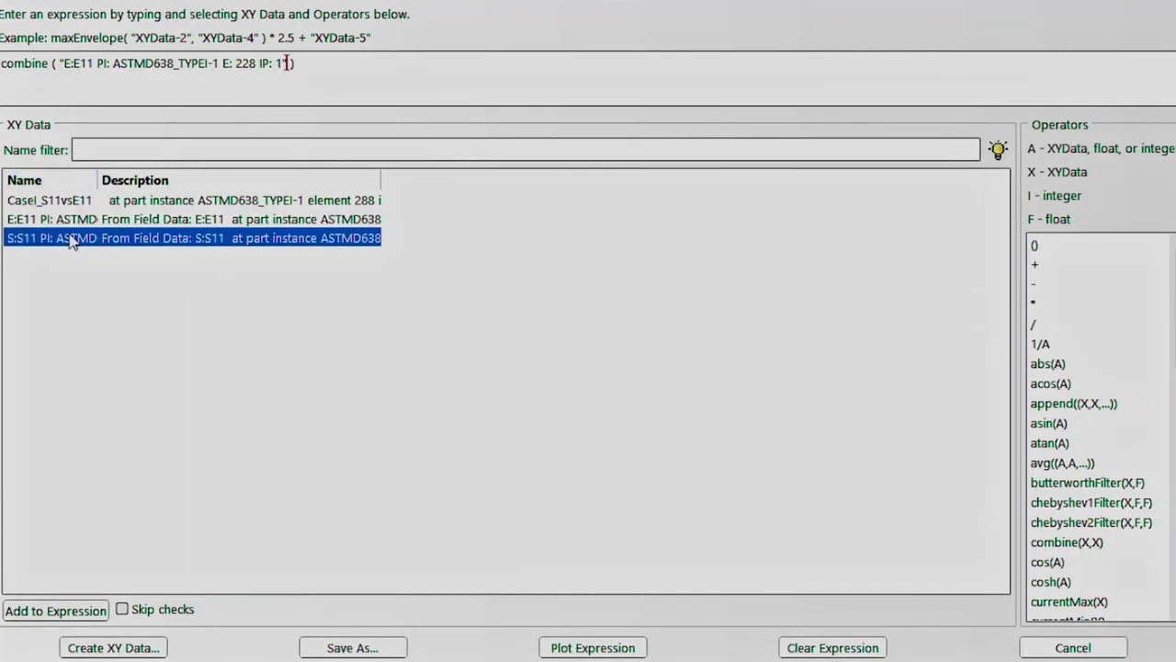
click(551, 648)
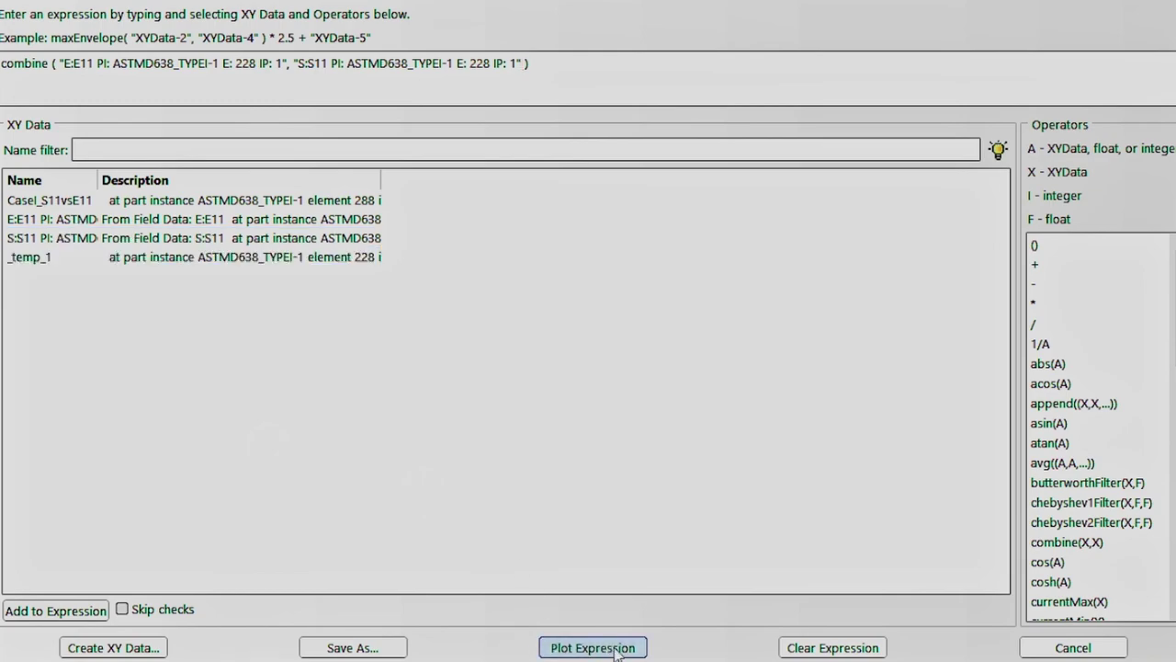
click(1073, 648)
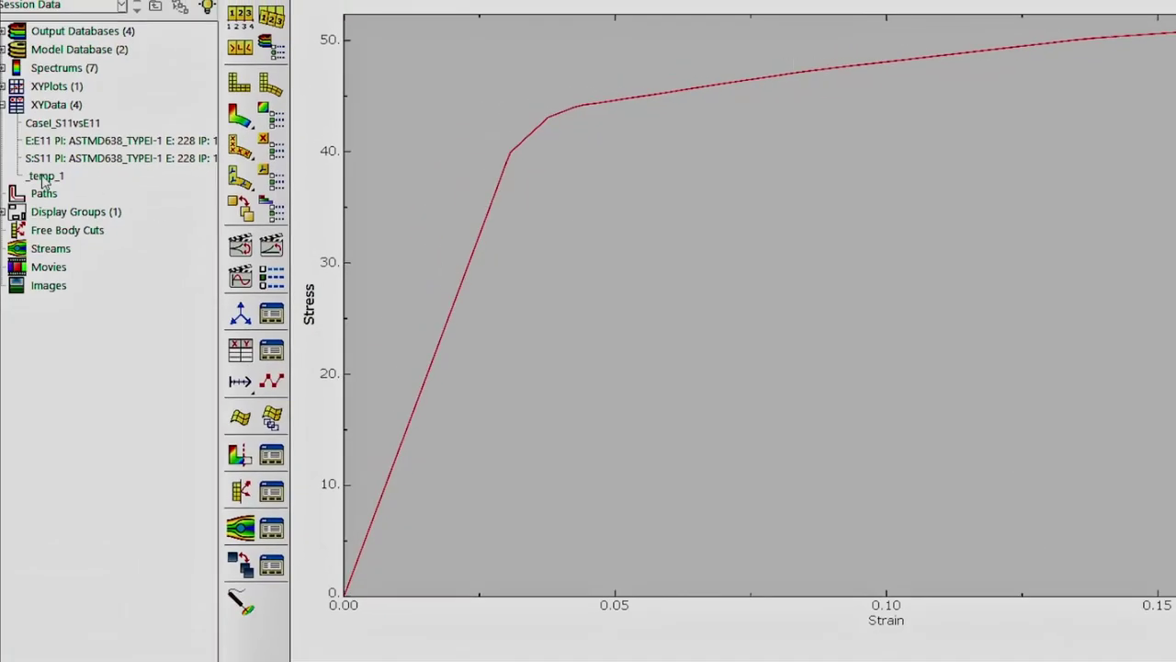
Rename the _temp_1 curve to CaseII_S11vsE11.
right_click(43, 181)
click(92, 333)
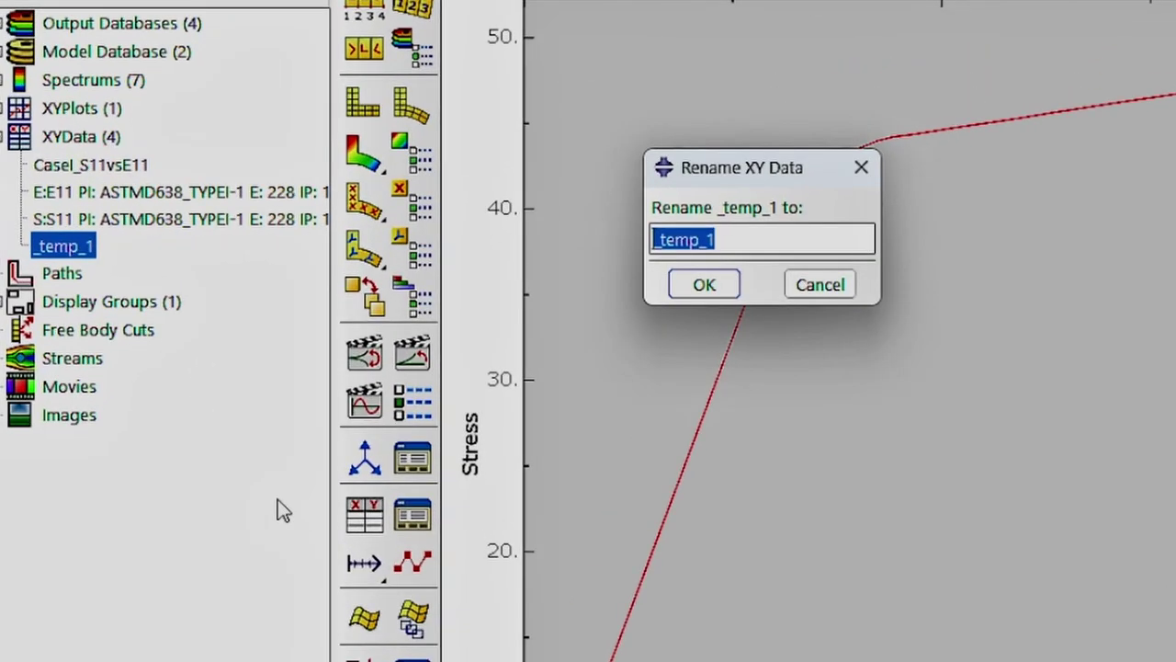
text(Case)
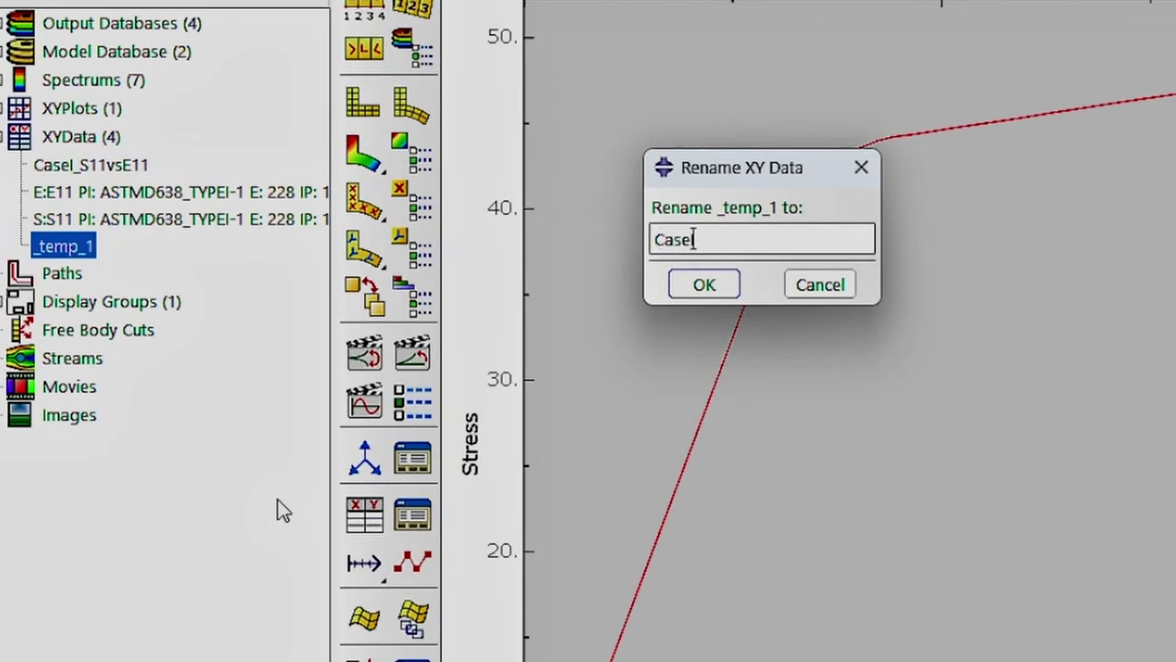
text(II_S11vsE11)
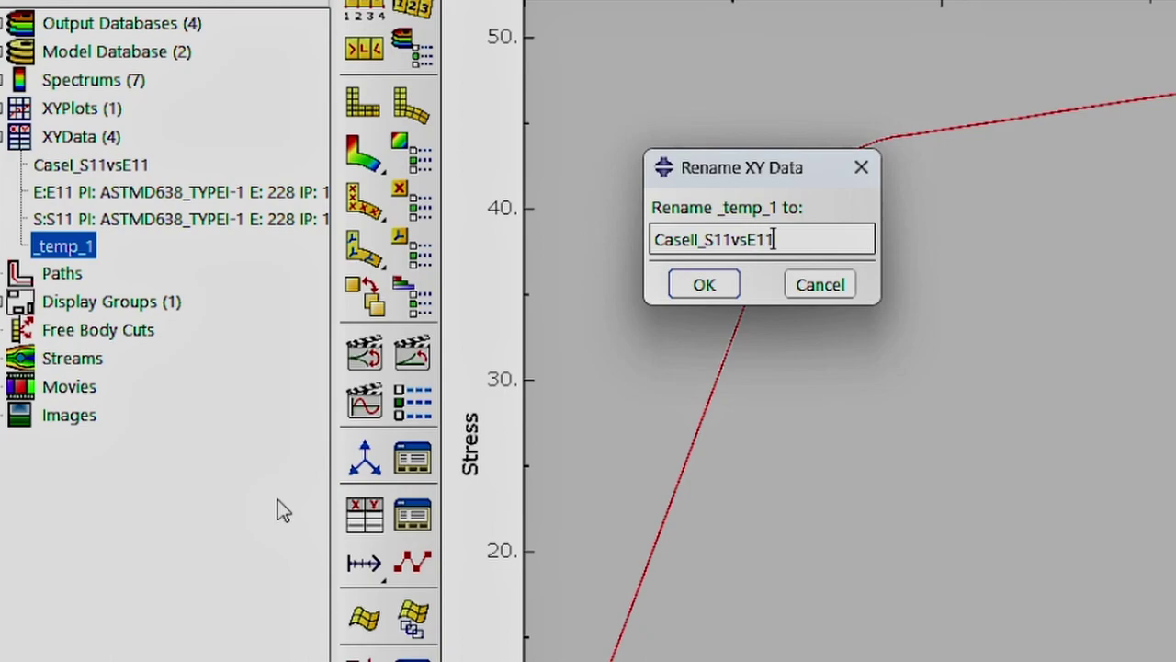
key(Return)
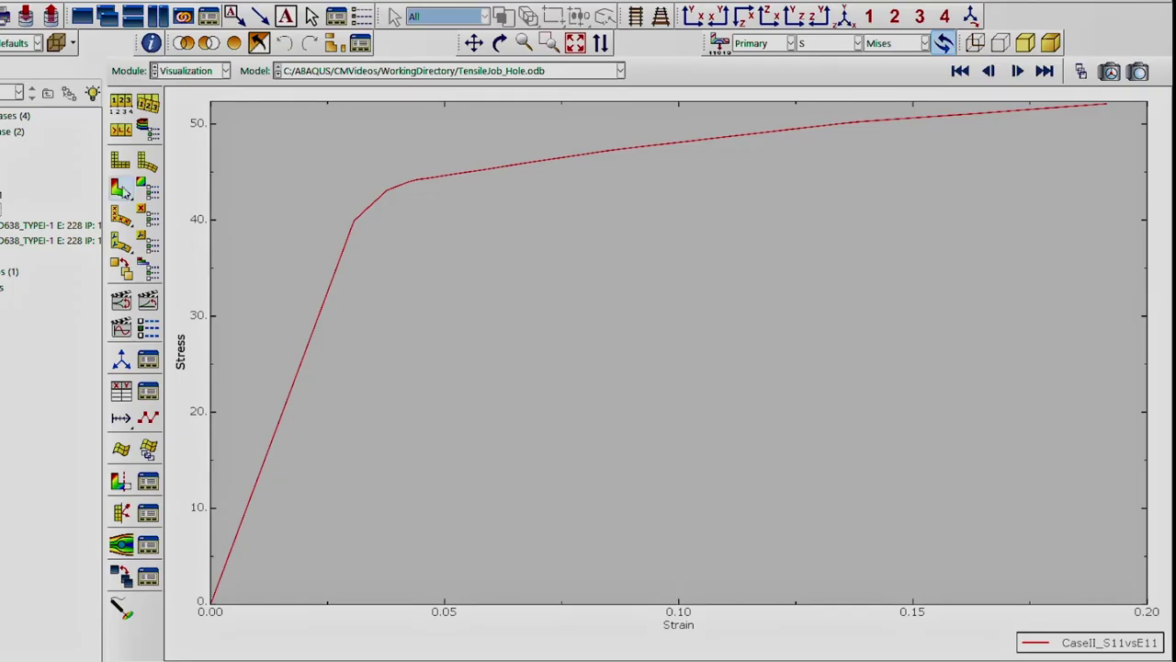
Show Mises stress contours on the deformed model and box-zoom around the hole.
click(364, 151)
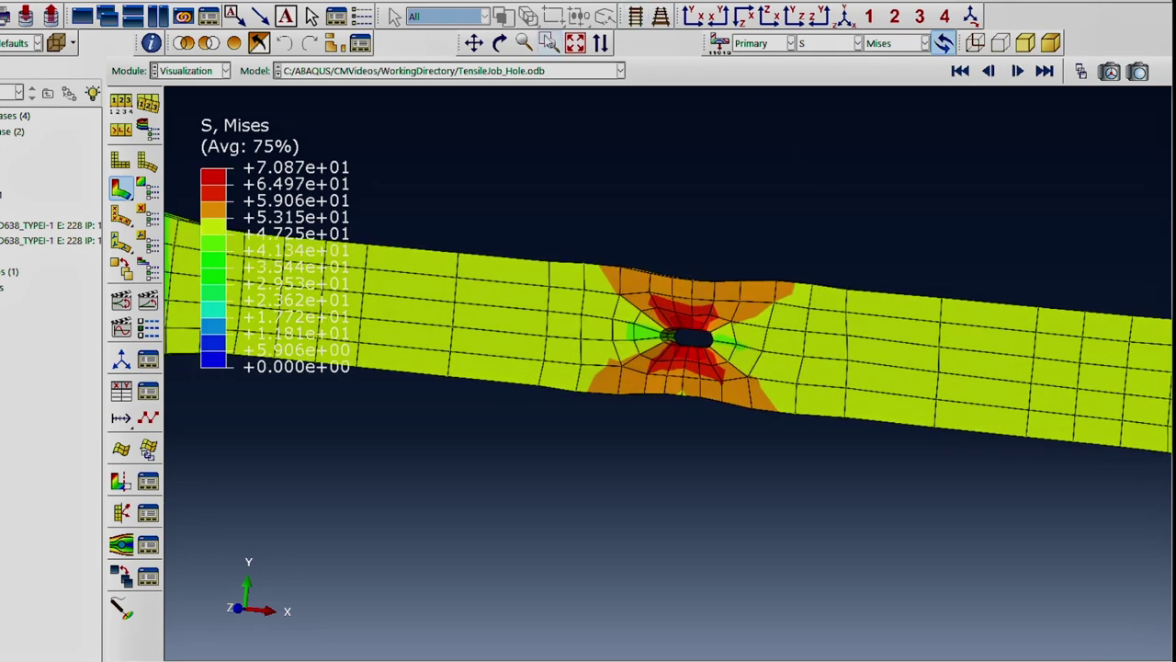
click(549, 43)
drag(604, 223, 765, 447)
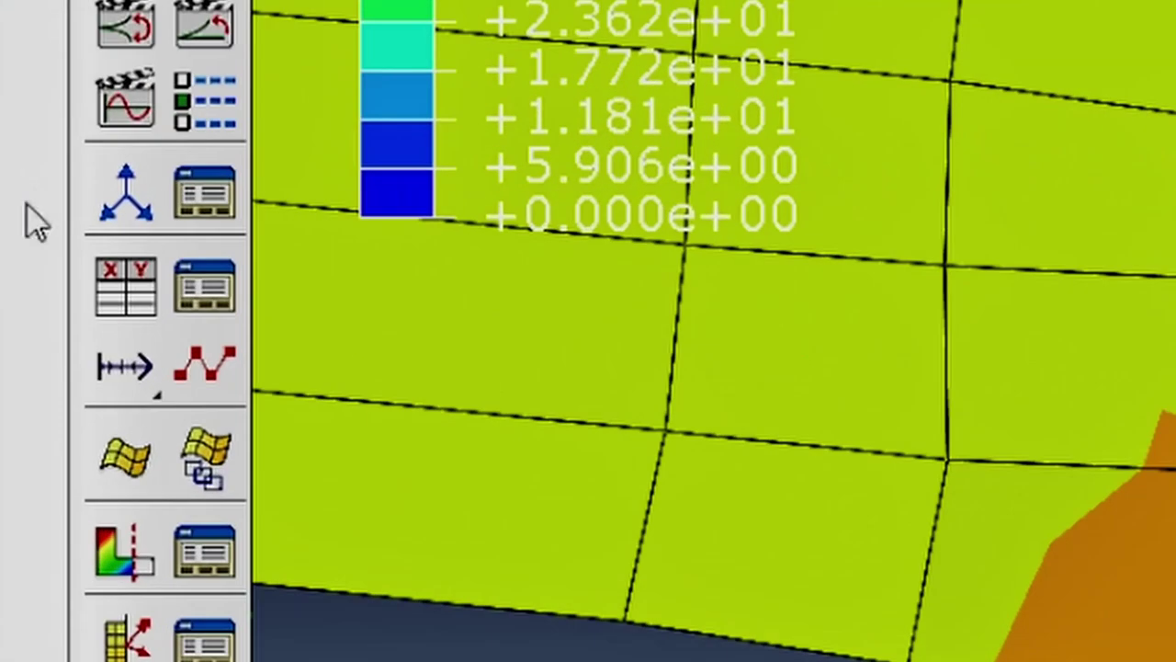
Save E11 and S11 field output for element 279, just above the hole.
click(193, 371)
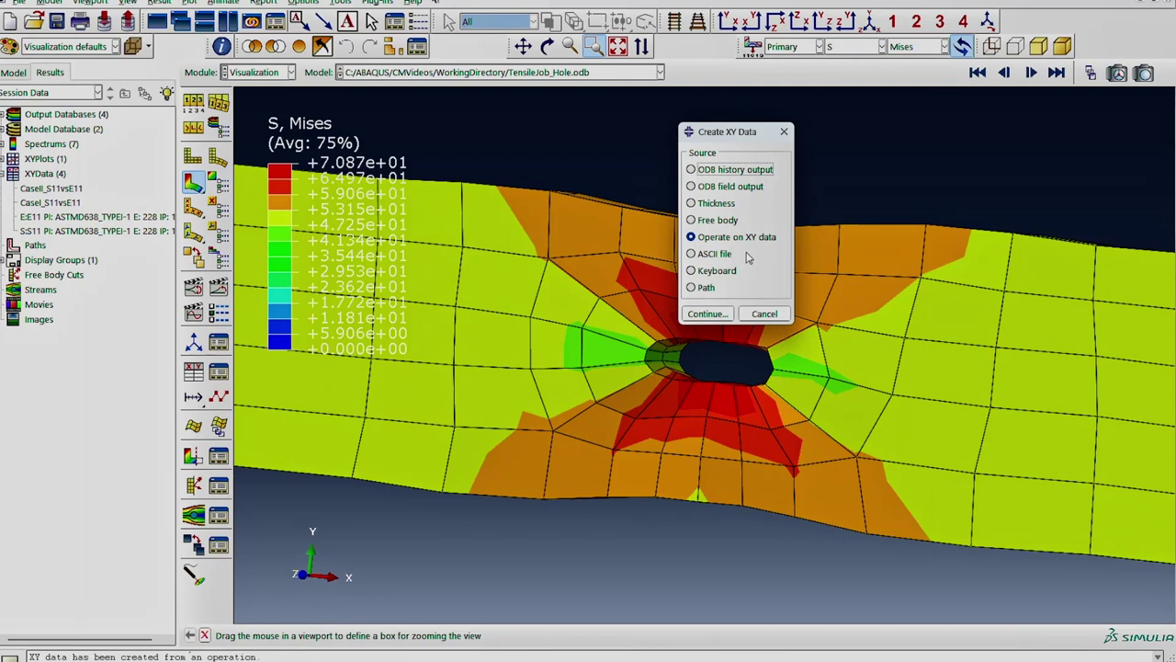
click(746, 189)
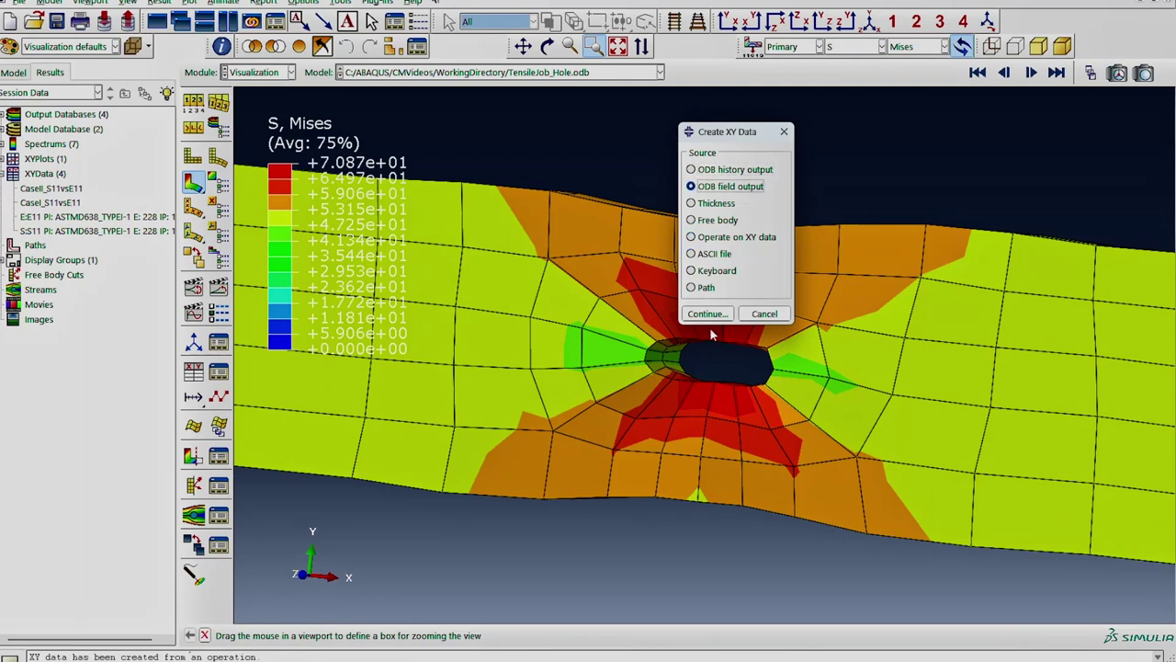
click(707, 313)
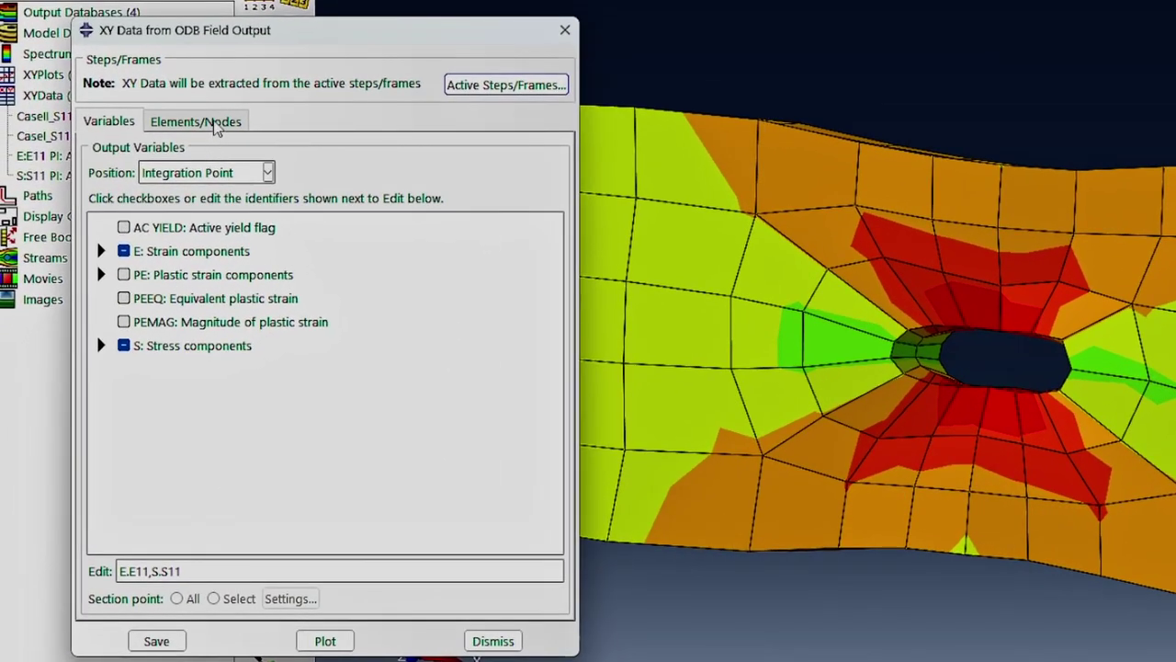
click(143, 204)
click(253, 176)
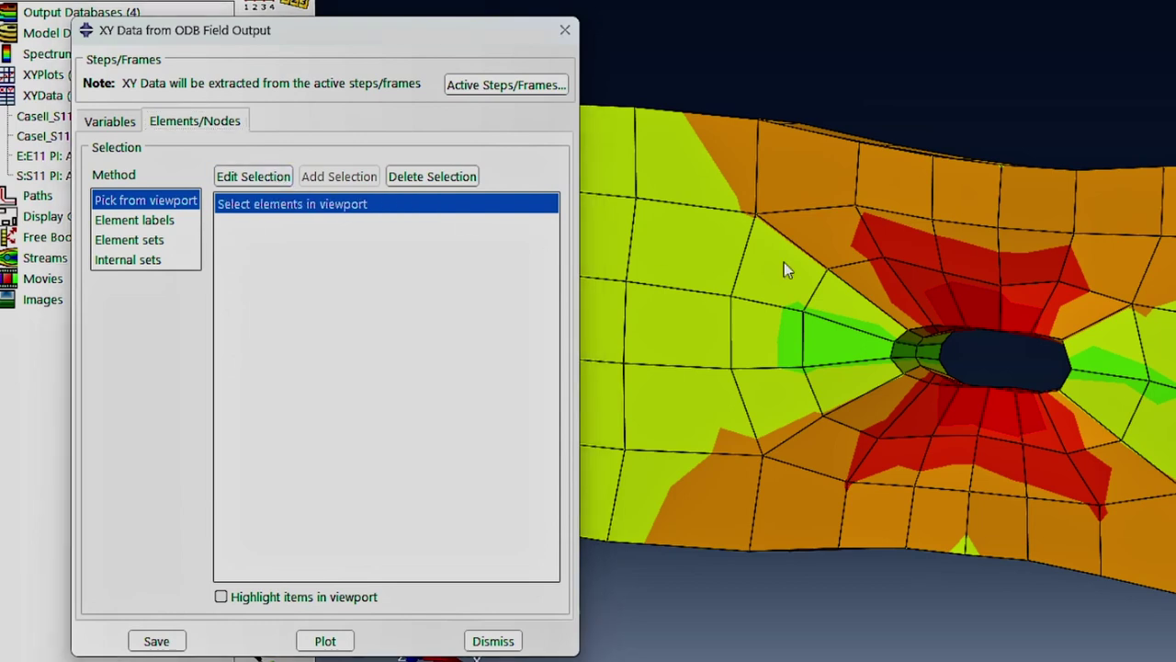
click(986, 300)
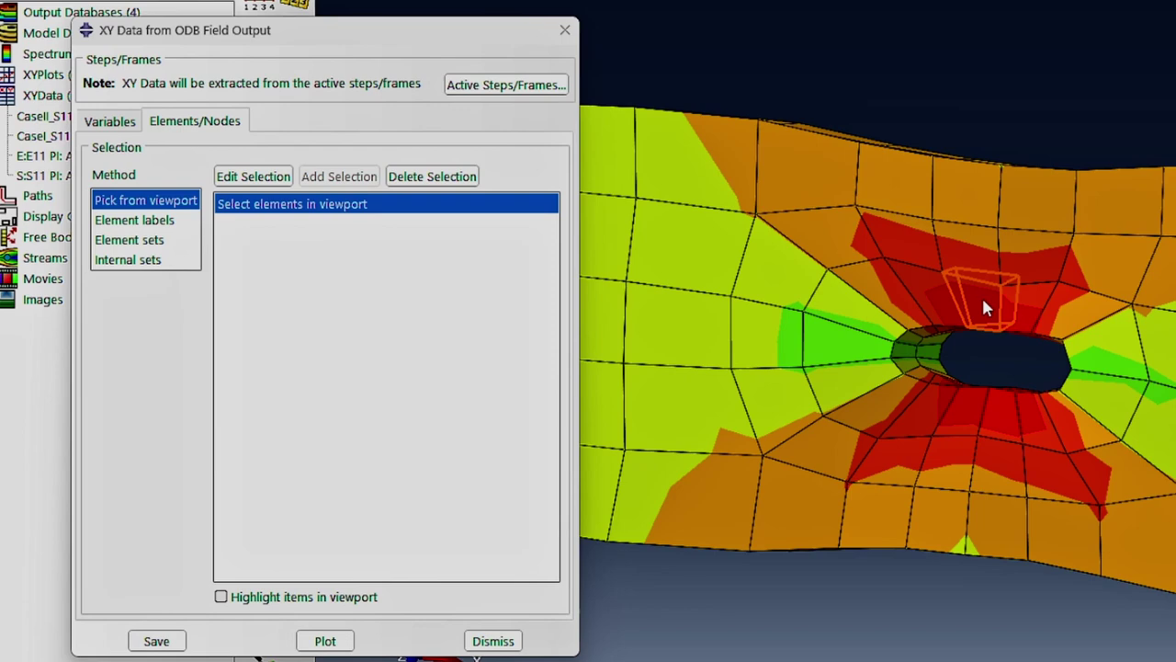
click(156, 640)
click(493, 641)
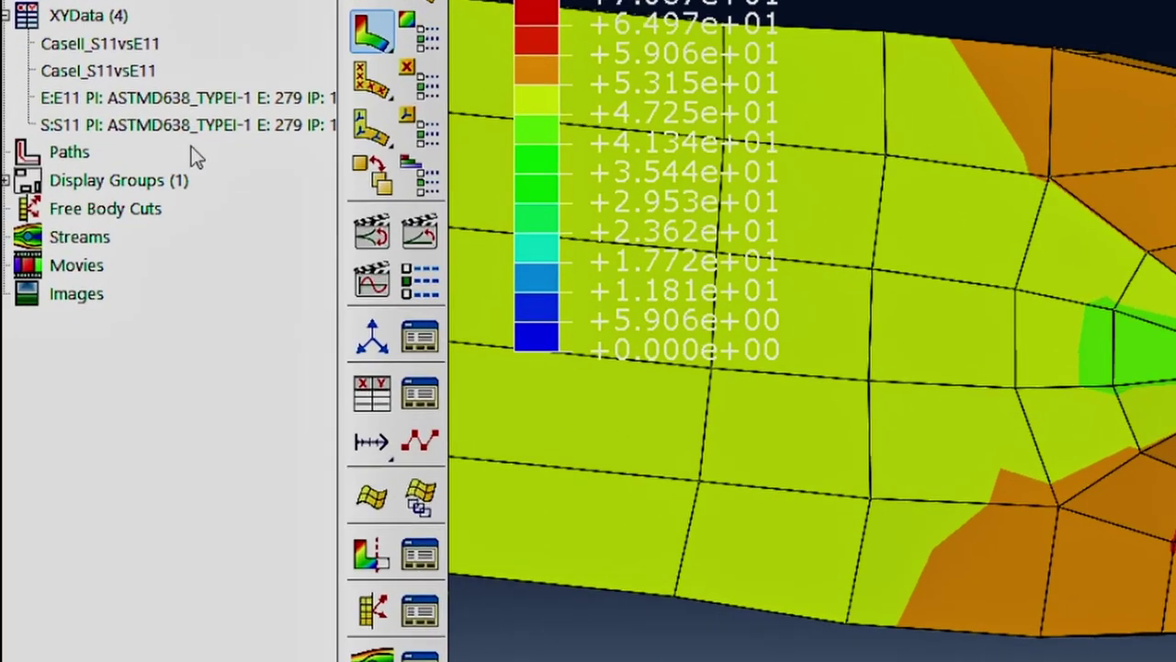
Plot the expression combine(E:E11, S:S11) as element 279's stress–strain curve.
click(372, 393)
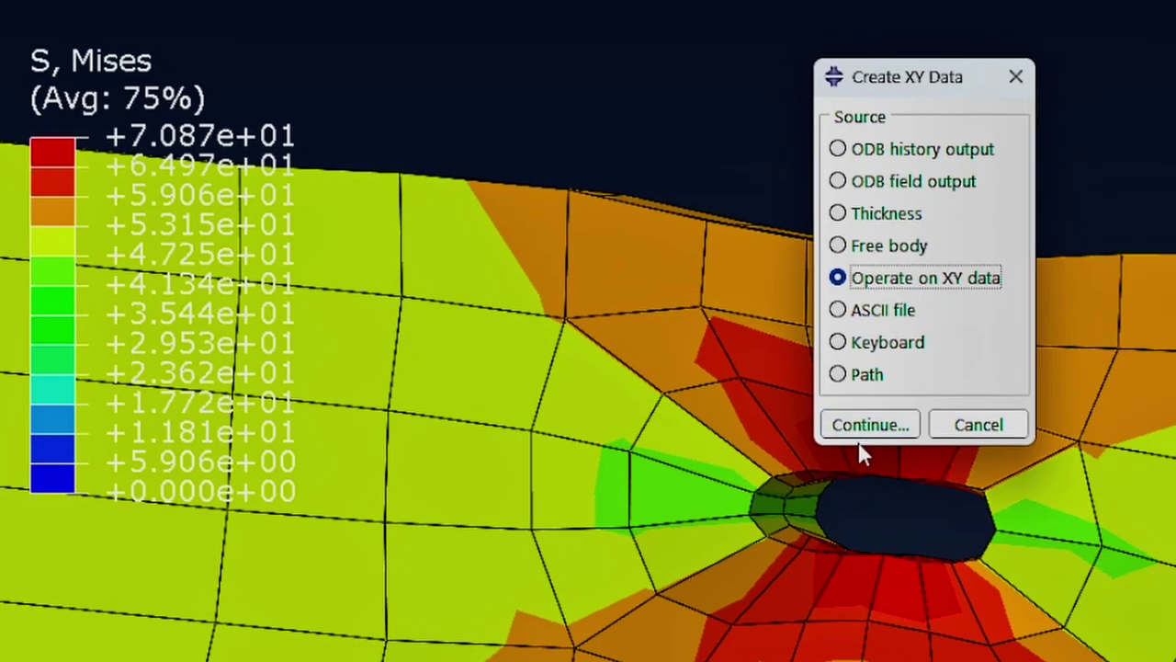
click(862, 425)
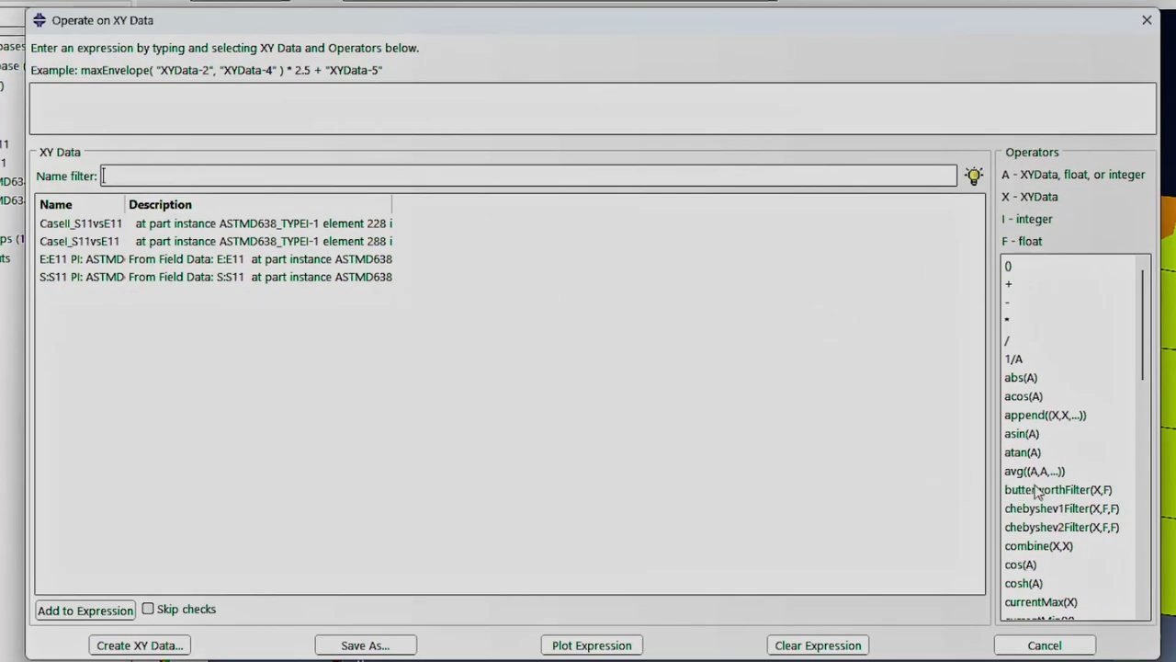
click(1047, 548)
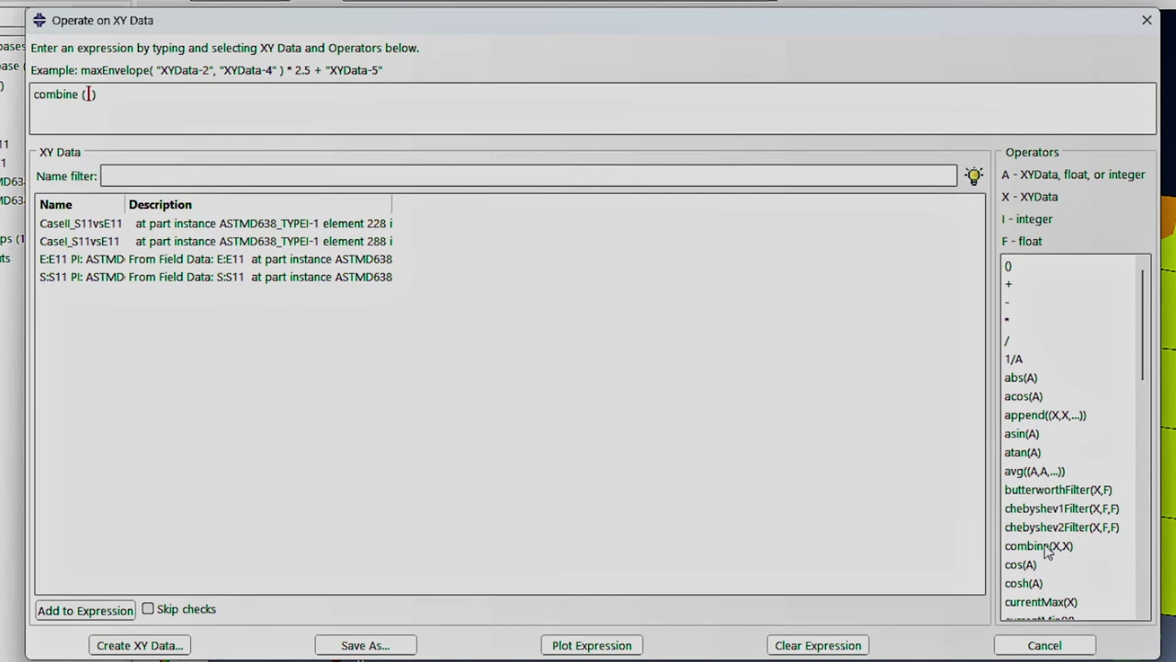
click(138, 265)
click(151, 278)
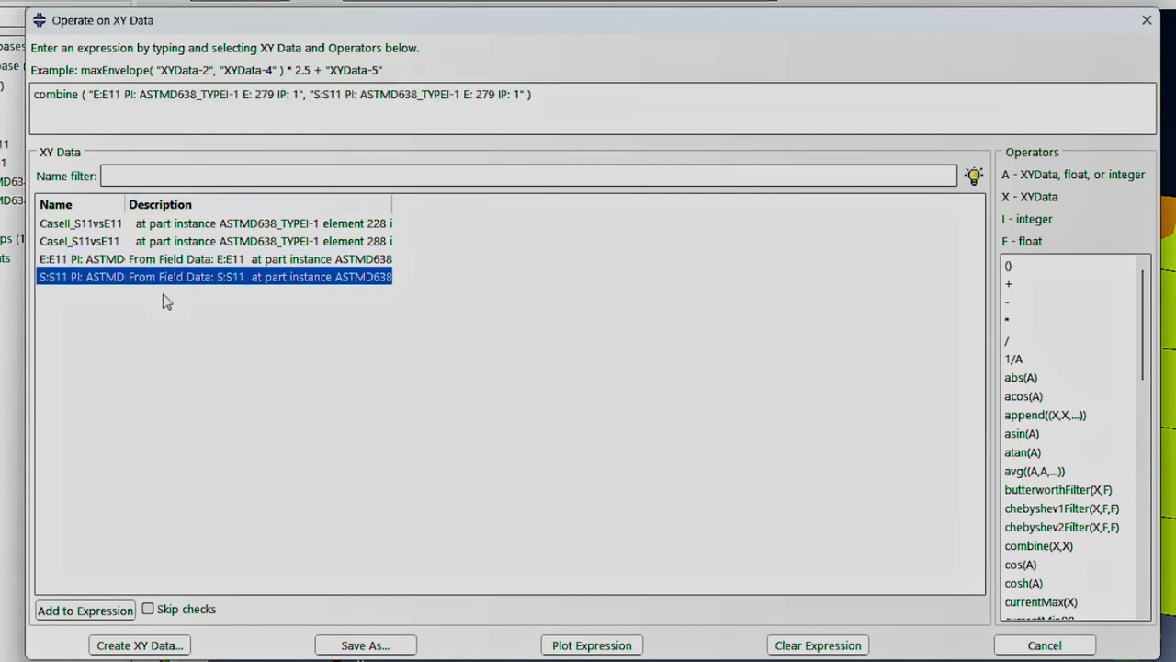
click(588, 645)
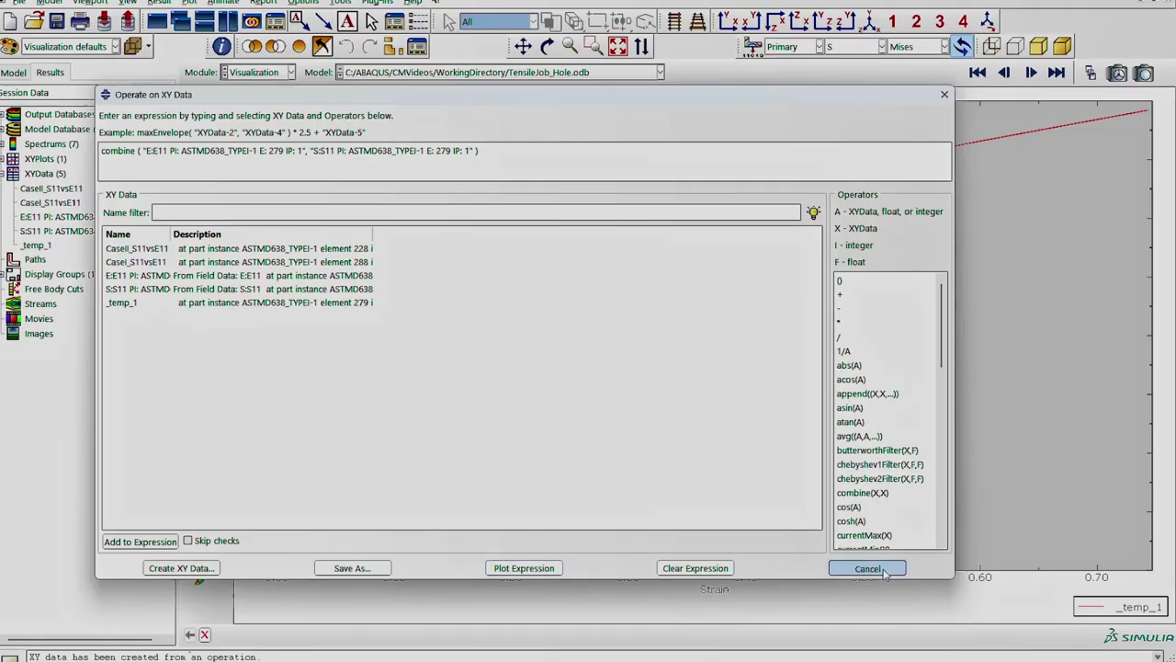
click(868, 568)
Rename the _temp_1 curve to CaseII_S11vsE11_SConc.
right_click(41, 246)
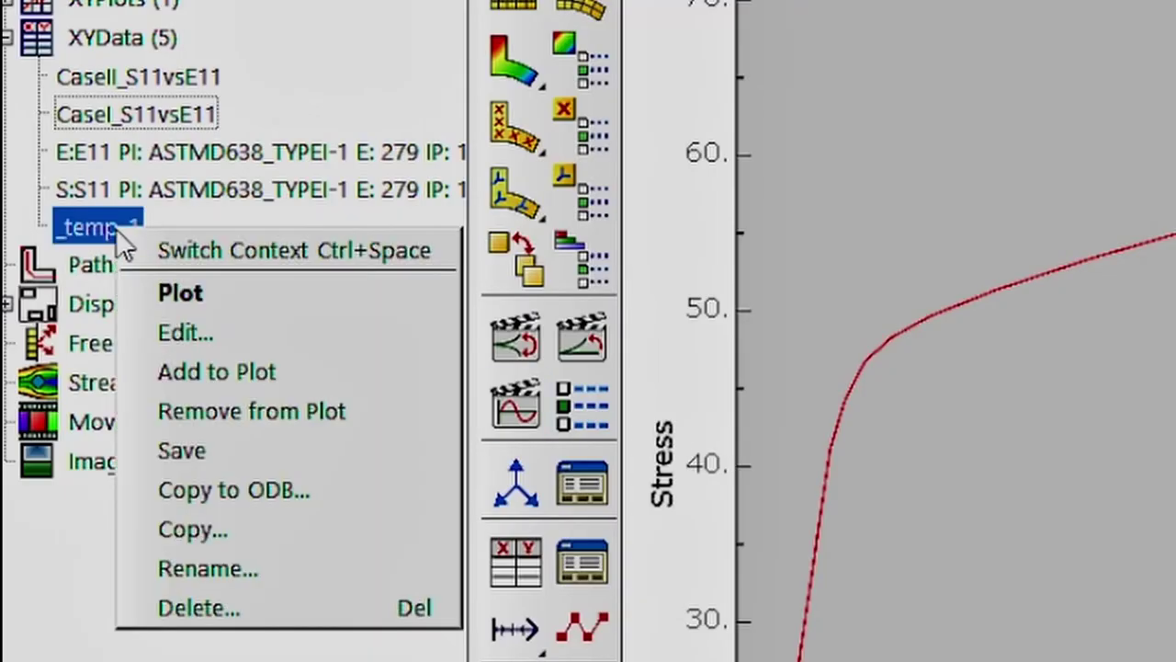
click(220, 572)
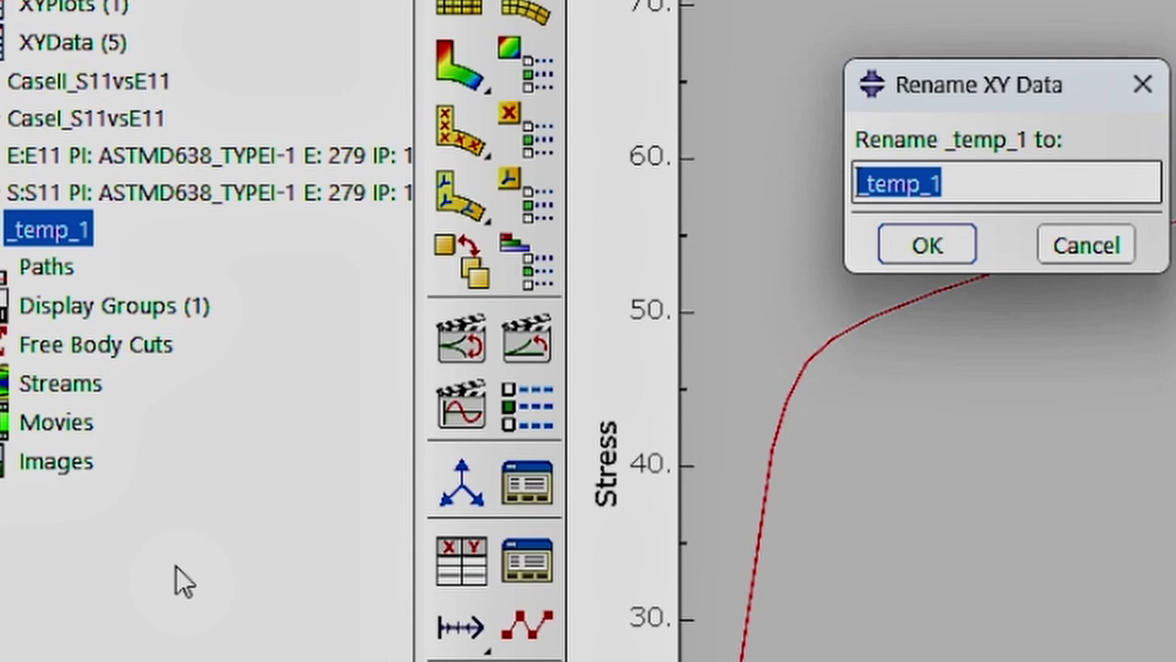
text(CaseII_S11vsE11_SC)
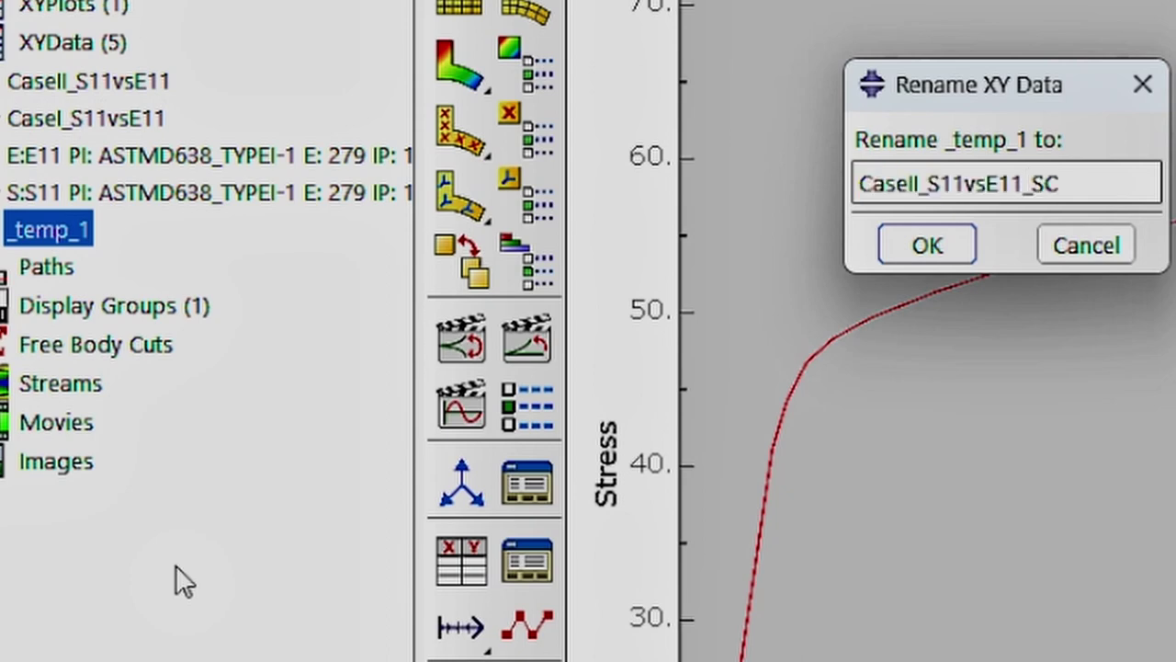
text(onc)
click(967, 251)
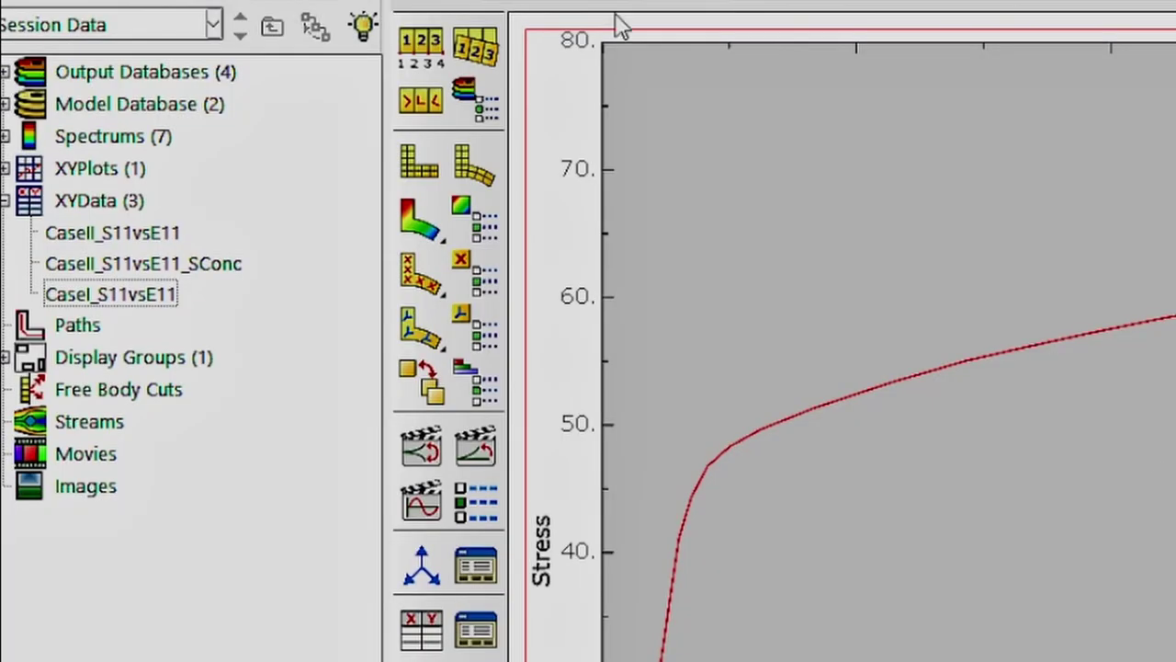
Plot CaseI_S11vsE11, then overlay CaseII_S11vsE11 on the same chart.
right_click(134, 290)
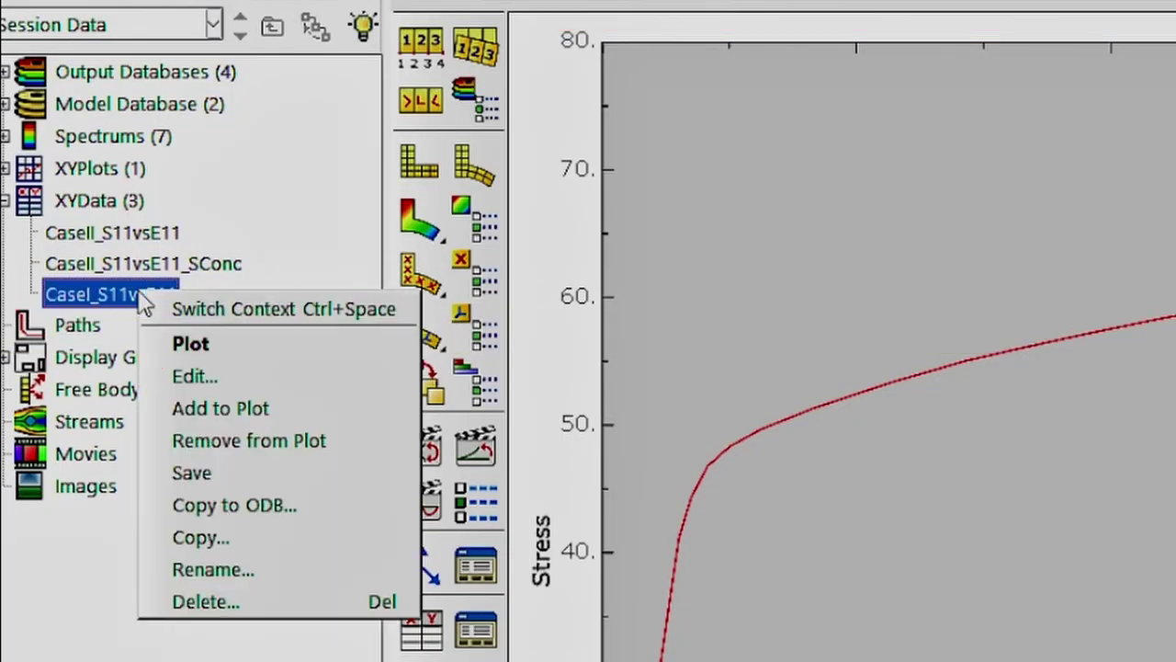
click(190, 341)
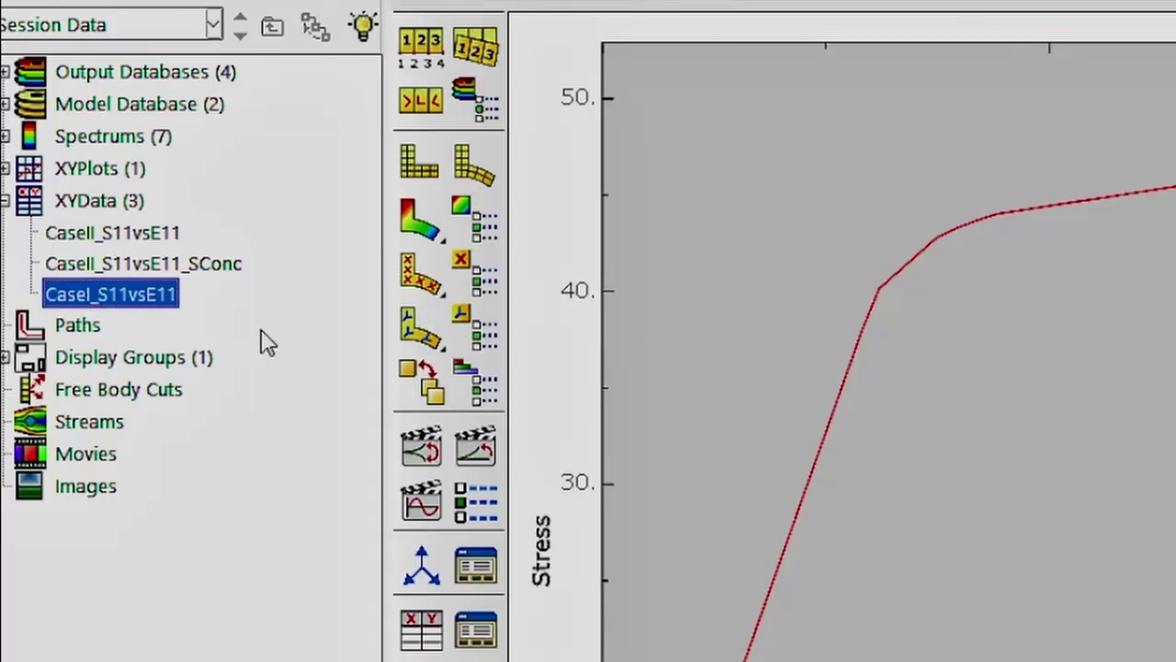
click(151, 234)
right_click(151, 236)
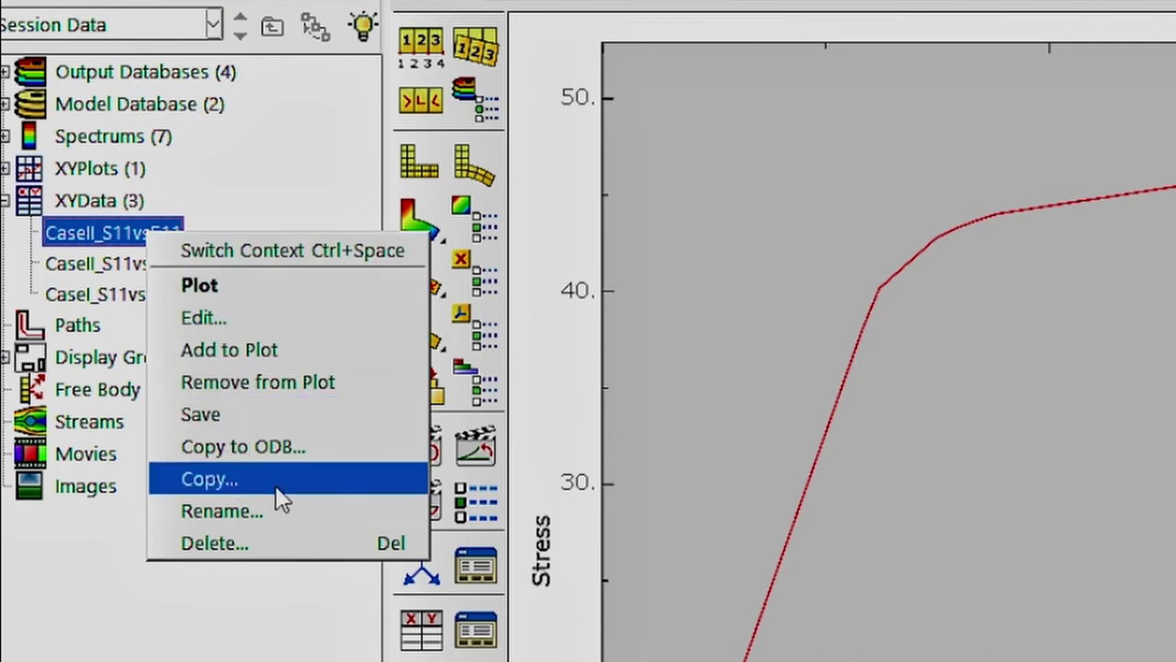
click(287, 350)
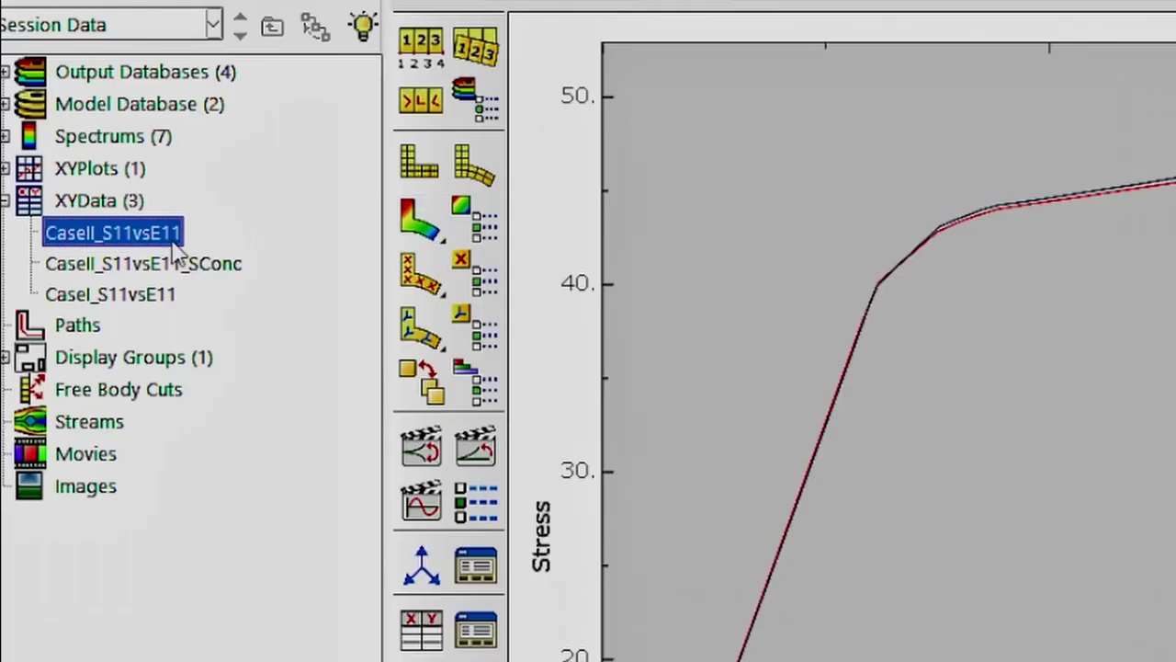
Overlay CaseII_S11vsE11_SConc on the existing two-curve plot.
right_click(193, 267)
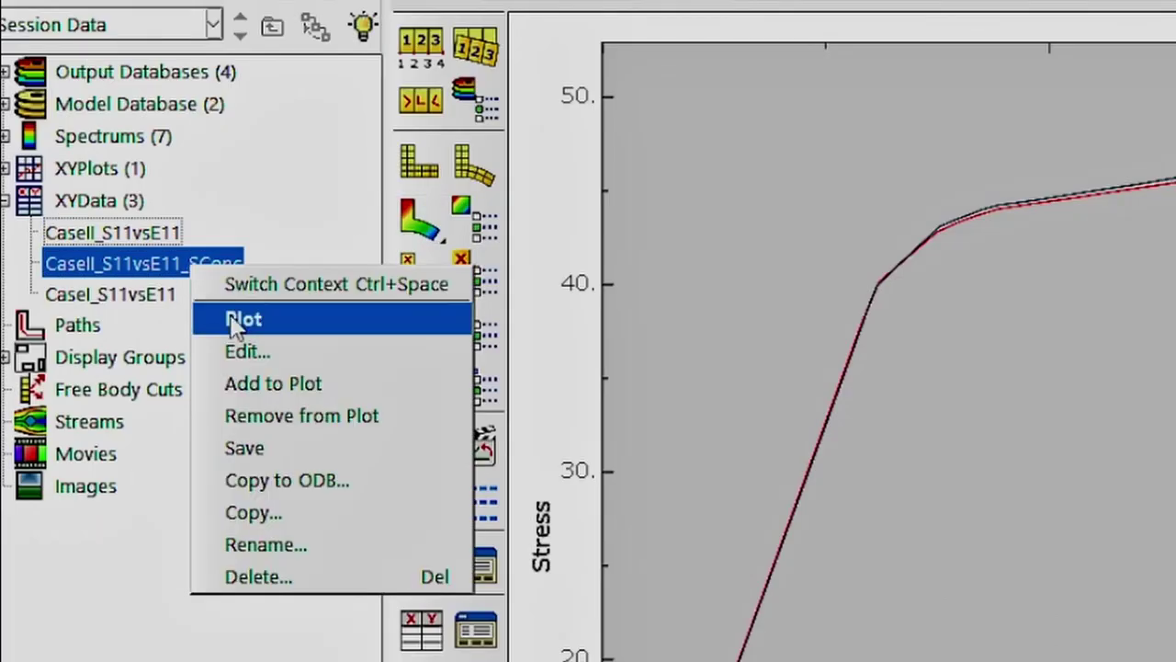
click(276, 383)
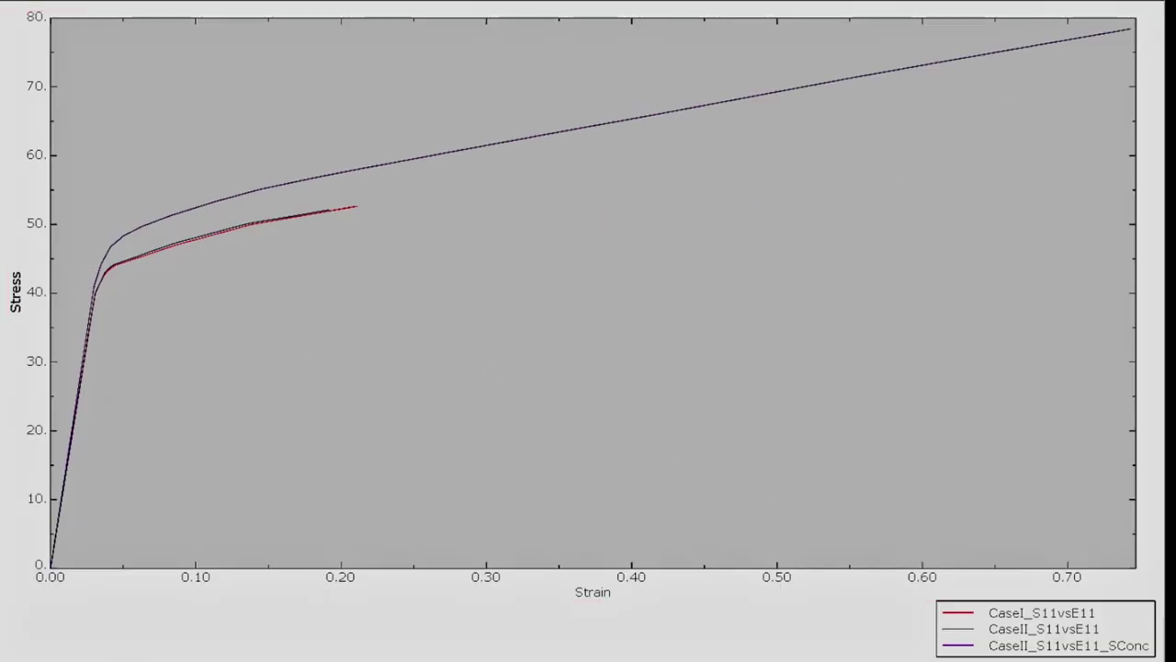